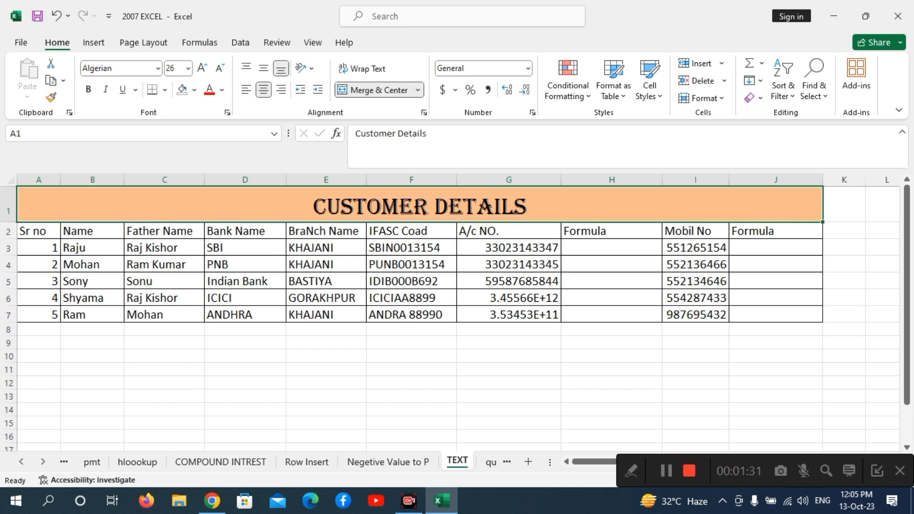
# Step: Check the account numbers shown in scientific notation and enter =TEXT(G3,0) in H3
pyautogui.click(508, 298)
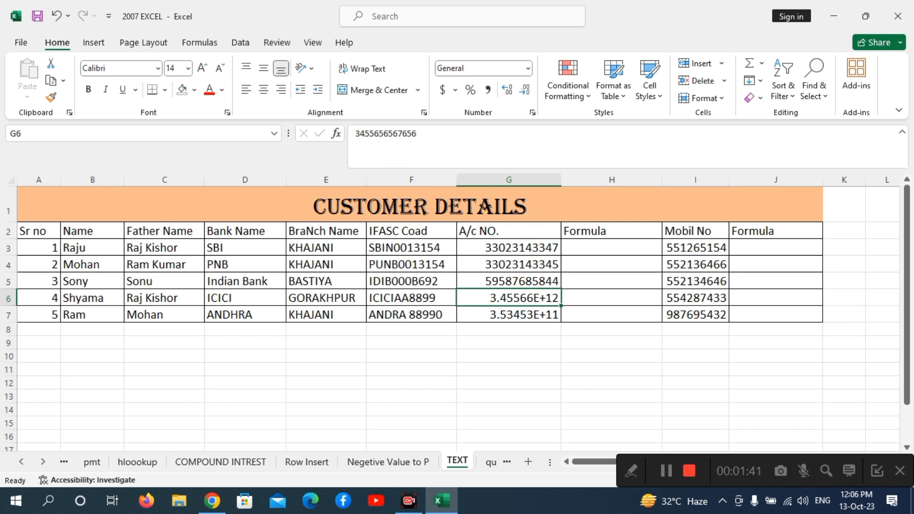
pyautogui.click(508, 314)
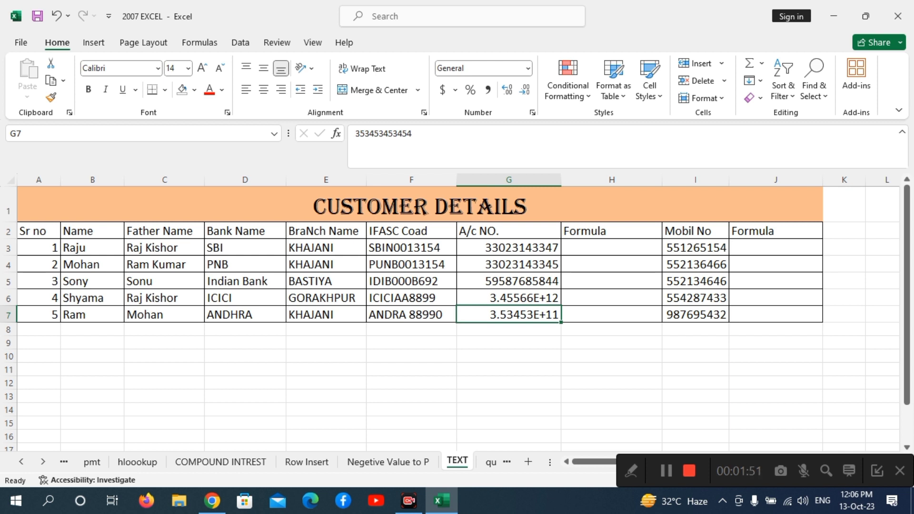
pyautogui.click(611, 247)
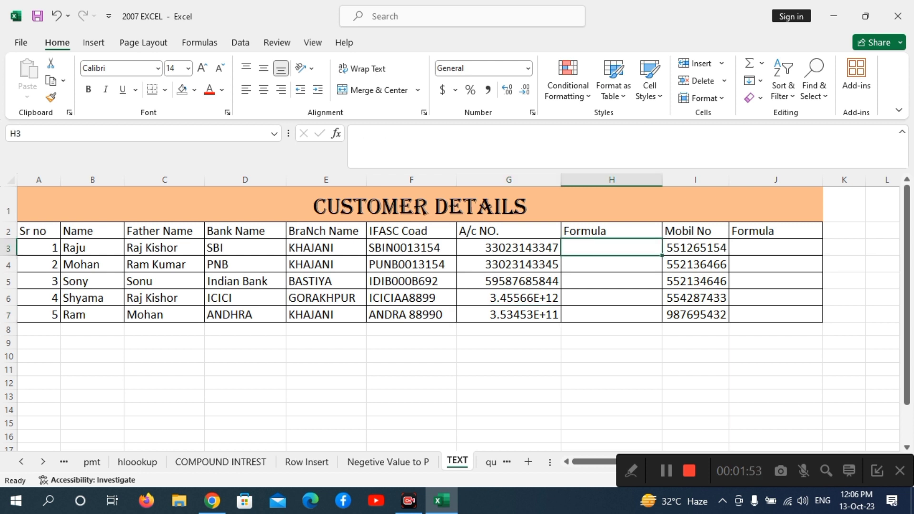
pyautogui.write('=')
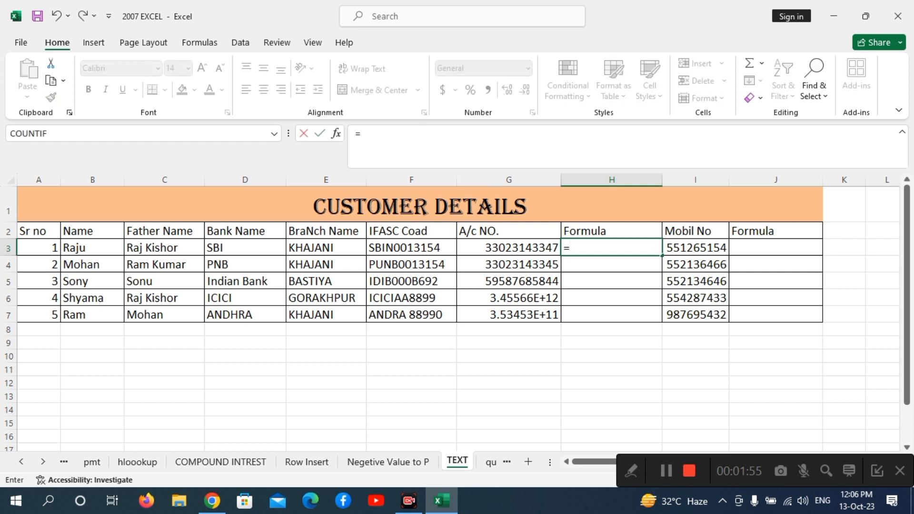
pyautogui.write('TEX')
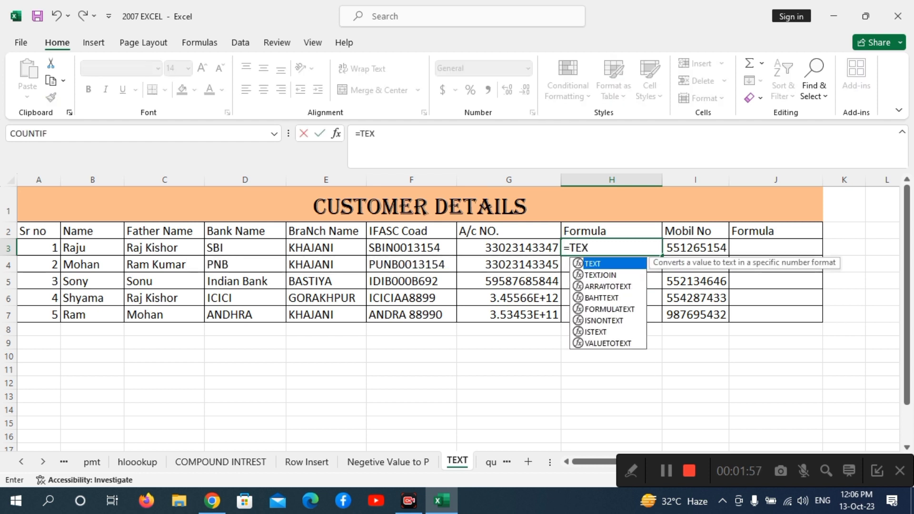
pyautogui.press('Tab')
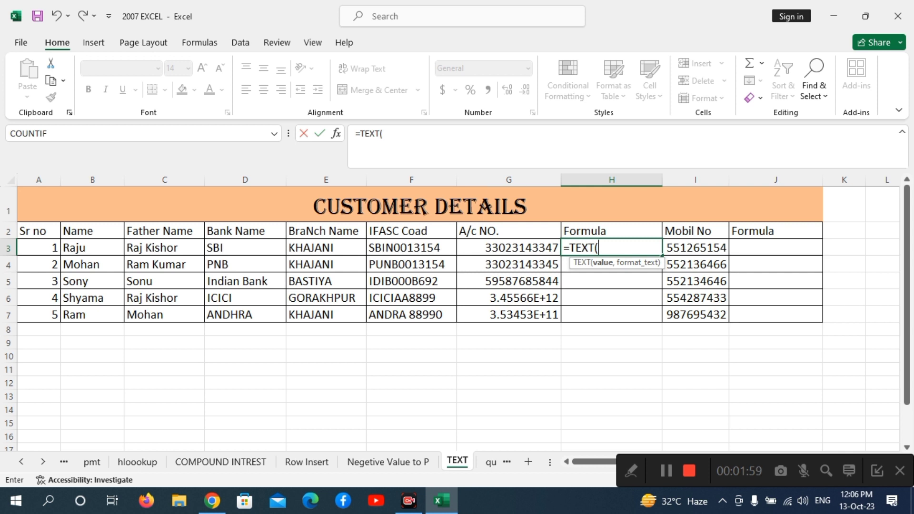
pyautogui.press('Left')
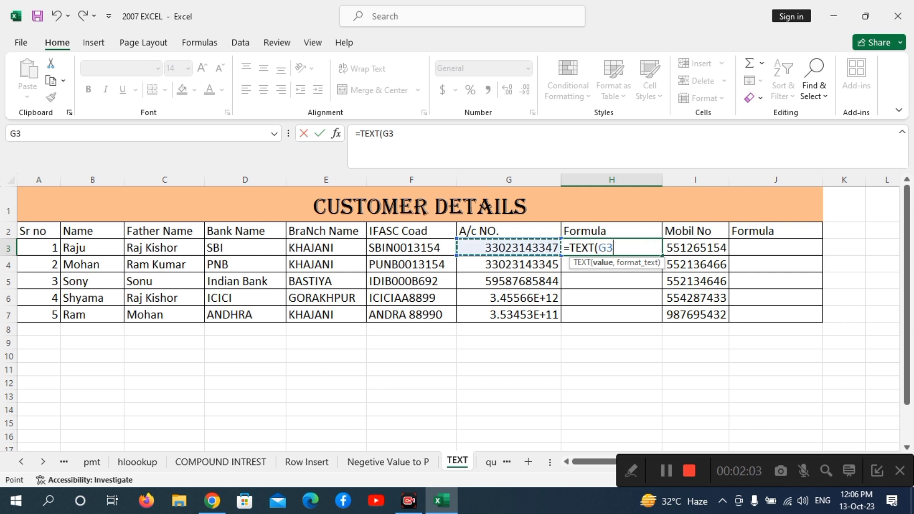
pyautogui.write(',0')
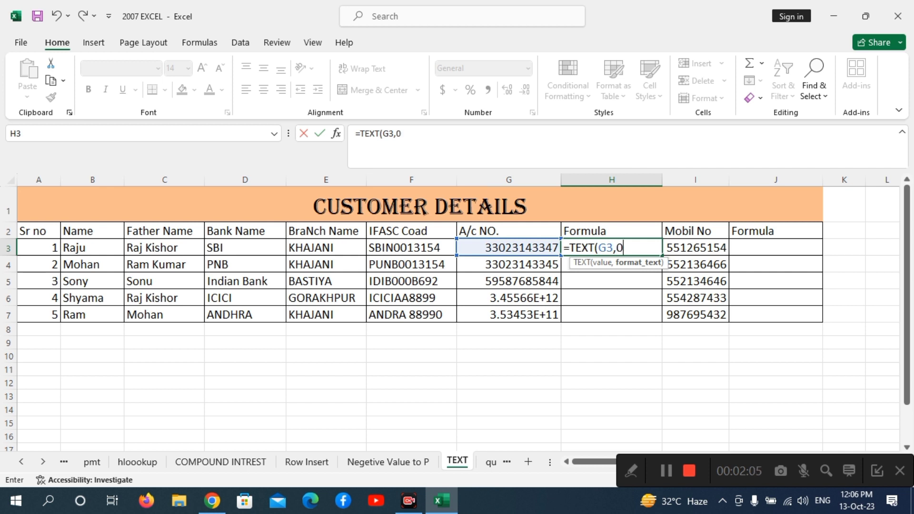
pyautogui.write(')')
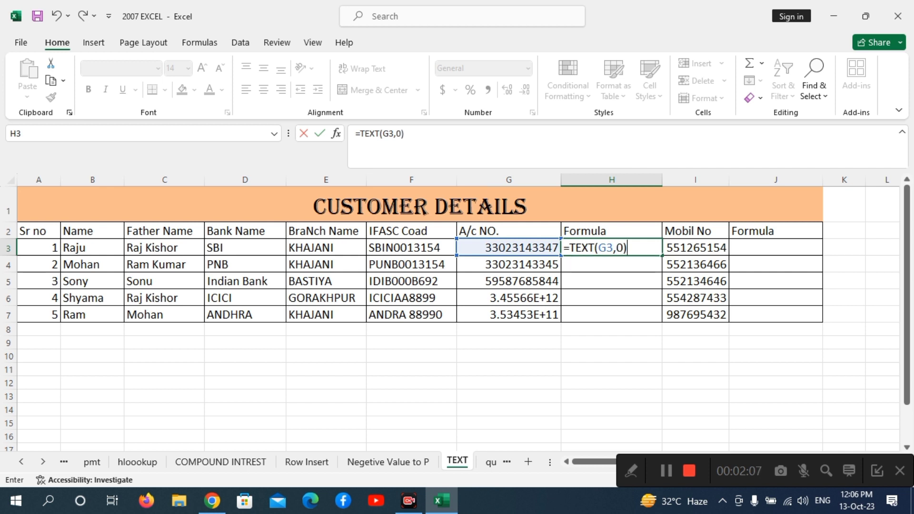
pyautogui.press('Return')
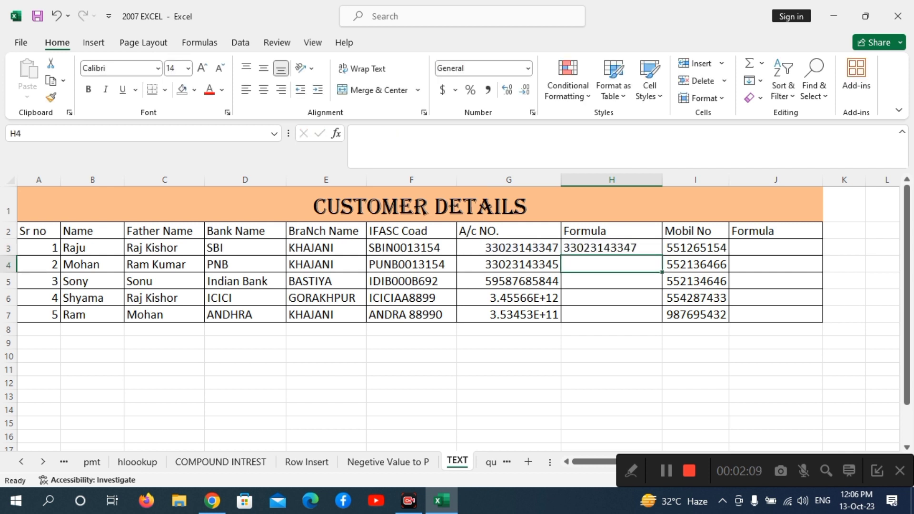
# Step: Copy the TEXT formula from H3 down to H7 and clear the whole range H3:H7
pyautogui.click(612, 247)
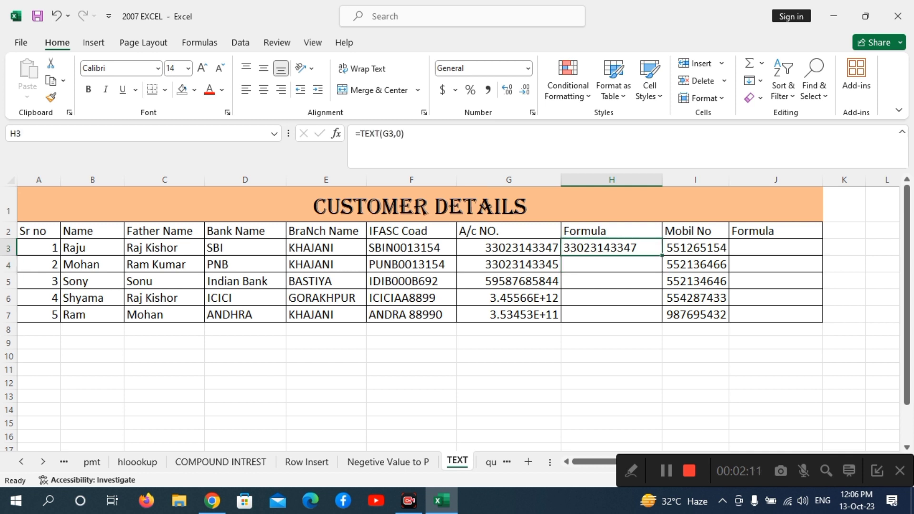
pyautogui.moveTo(662, 255); pyautogui.dragTo(662, 319)
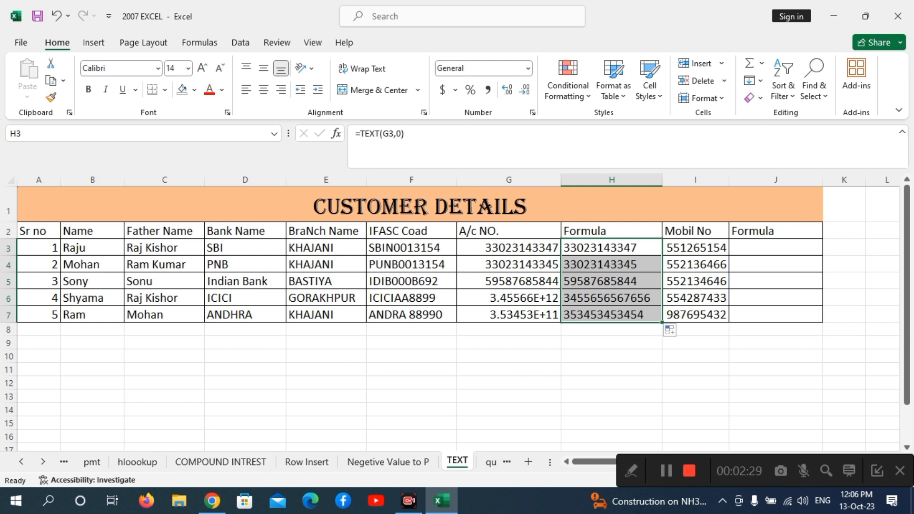
pyautogui.press('Delete')
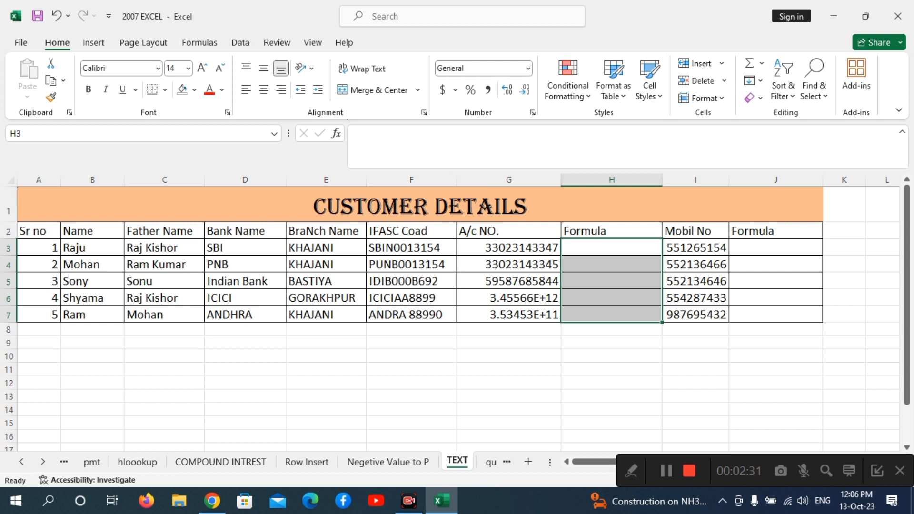
# Step: Enter =TEXT(G3,0) in H3 and copy it down to H7 to convert the account numbers to text
pyautogui.click(611, 247)
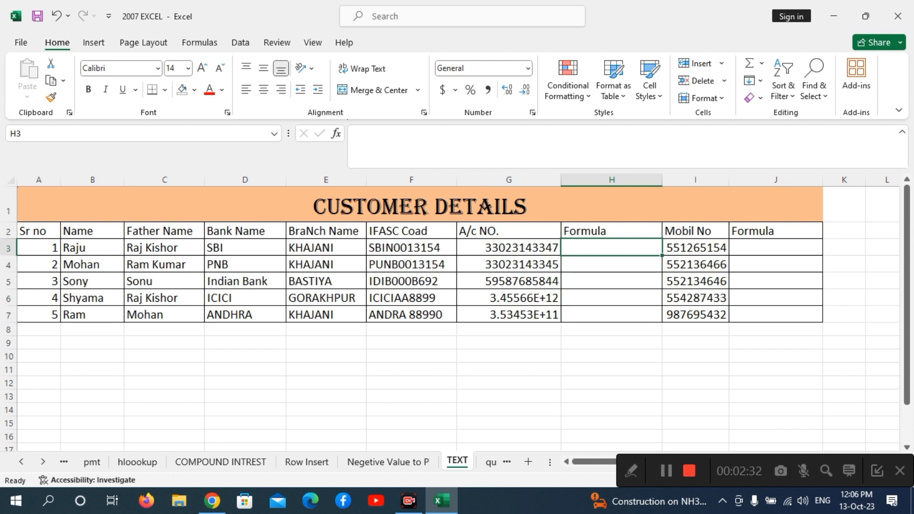
pyautogui.write('=TEXT')
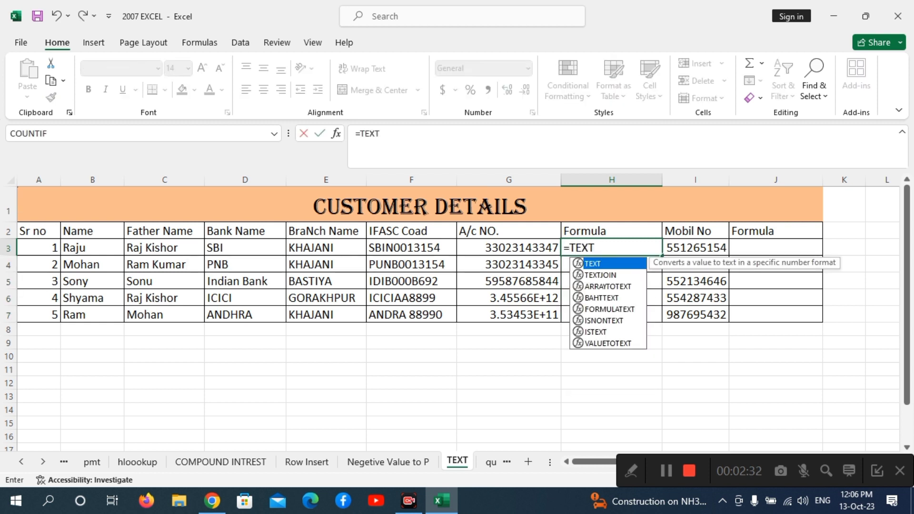
pyautogui.write('(')
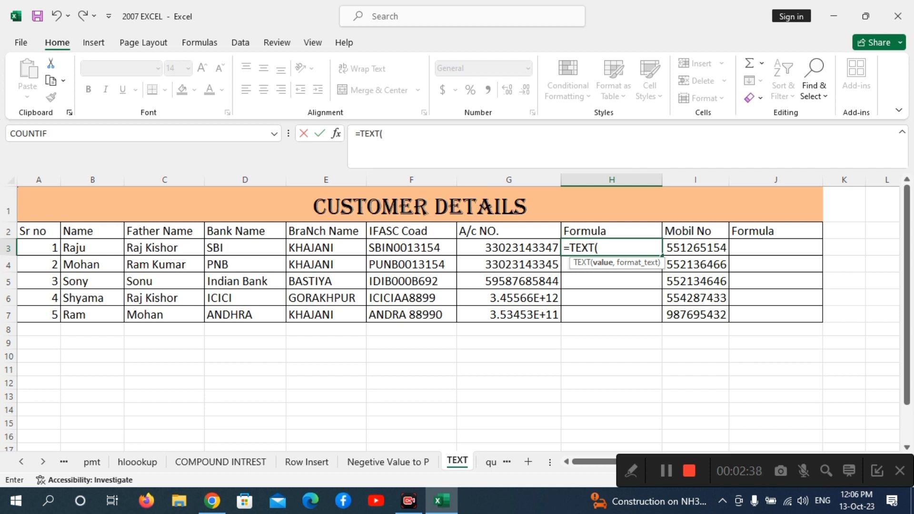
pyautogui.click(509, 247)
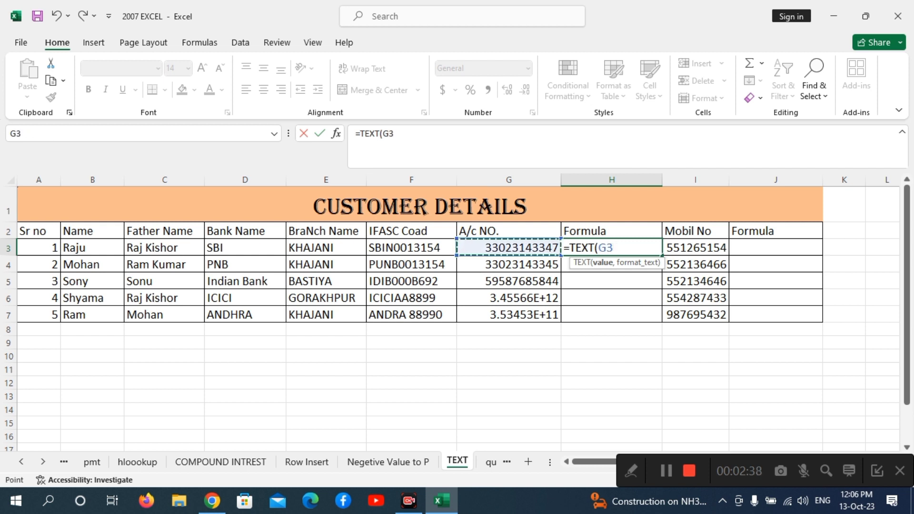
pyautogui.write(',0)')
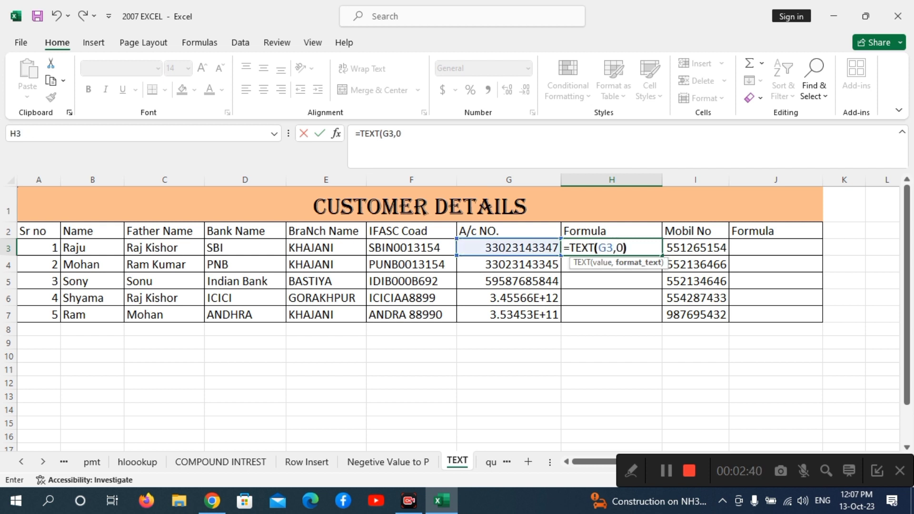
pyautogui.press('Return')
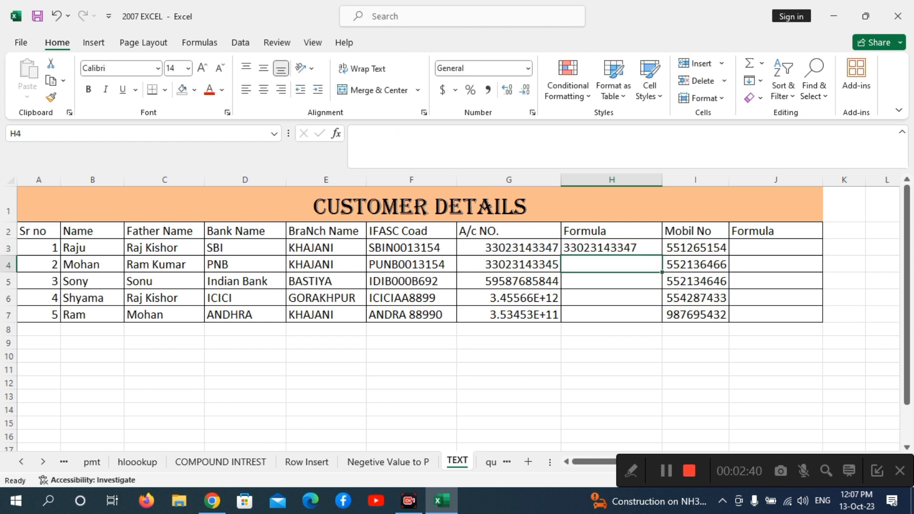
pyautogui.click(612, 247)
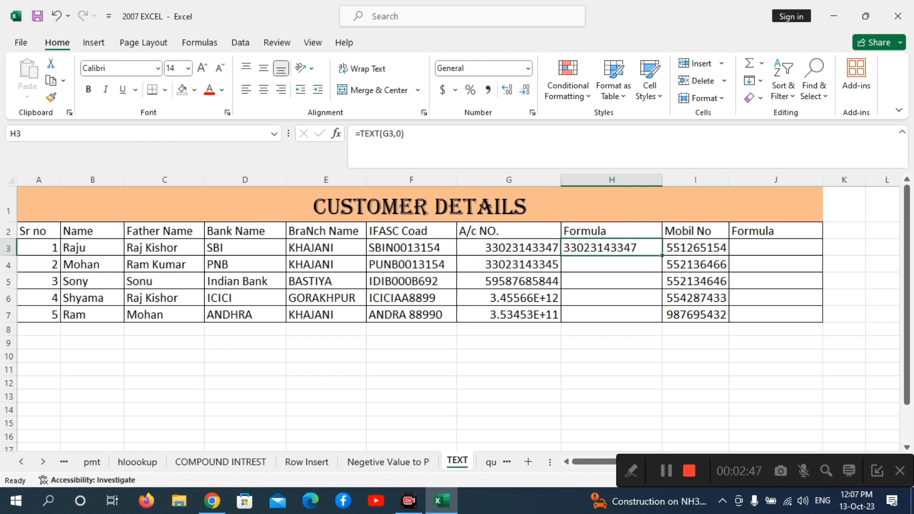
pyautogui.moveTo(661, 256); pyautogui.dragTo(662, 320)
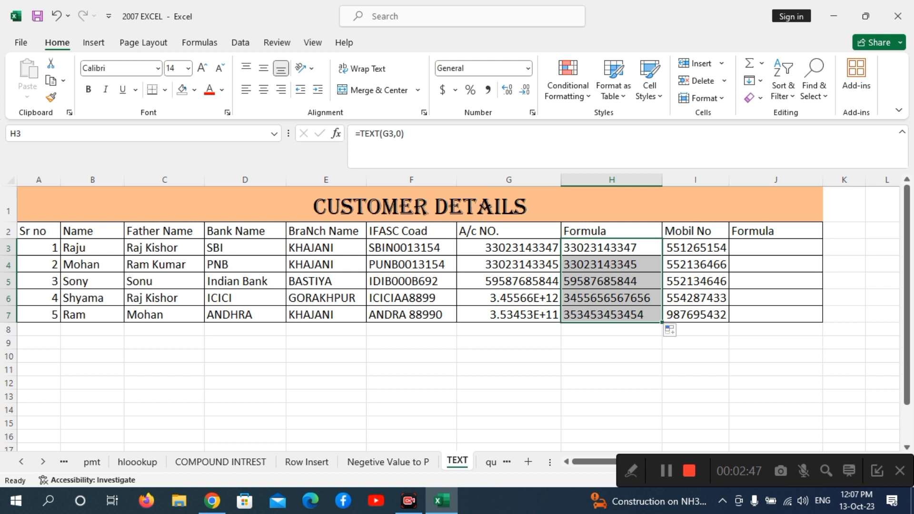
pyautogui.click(775, 247)
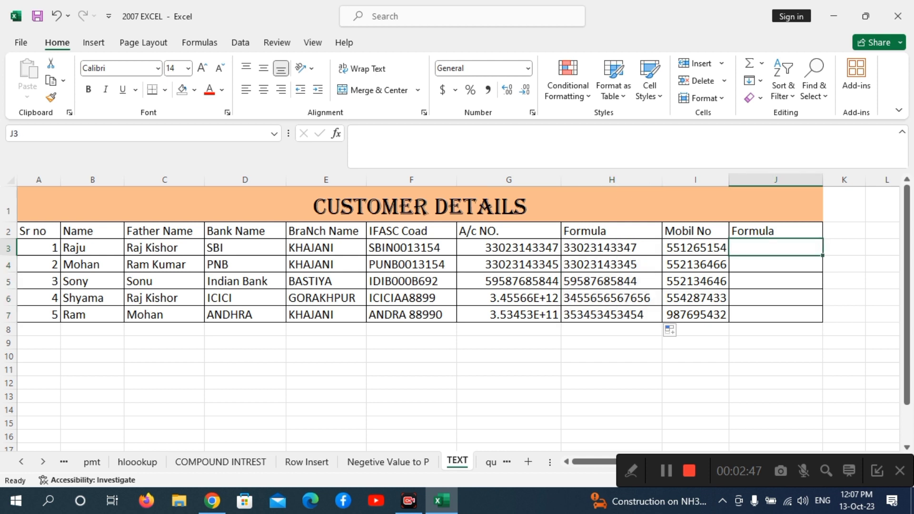
pyautogui.press('Right')
pyautogui.press('Right')
pyautogui.press('Right')
pyautogui.press('Right')
pyautogui.press('Left')
pyautogui.press('Left')
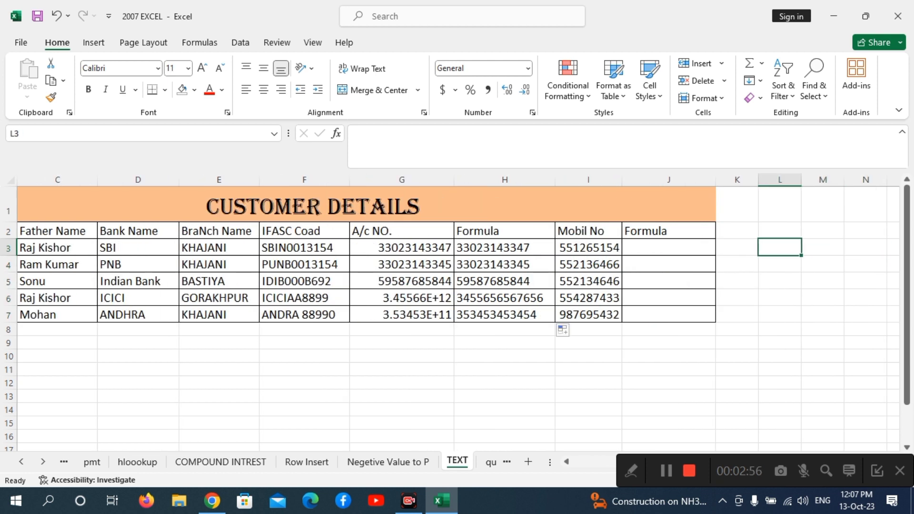
pyautogui.press('Left')
pyautogui.press('Left')
pyautogui.press('Left')
pyautogui.press('Right')
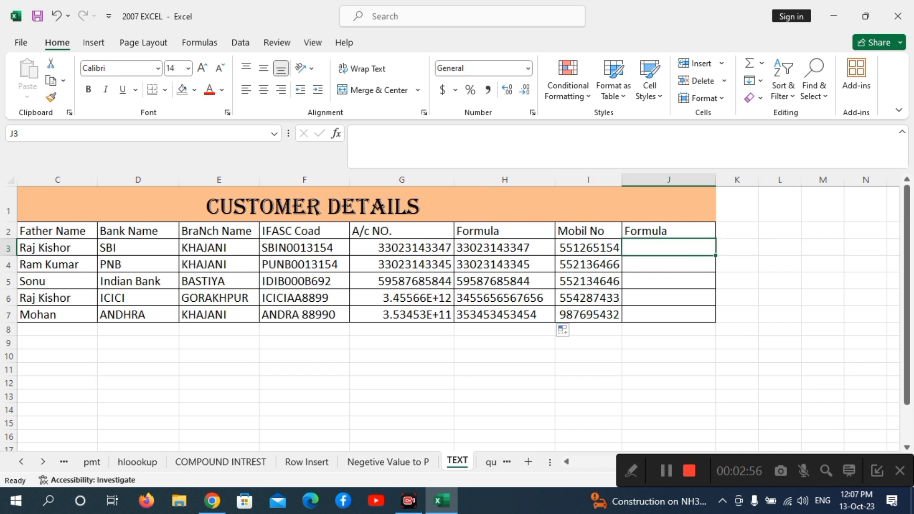
# Step: Try entering 022 in J3 and 055 in J4, and clear both cells
pyautogui.write('022')
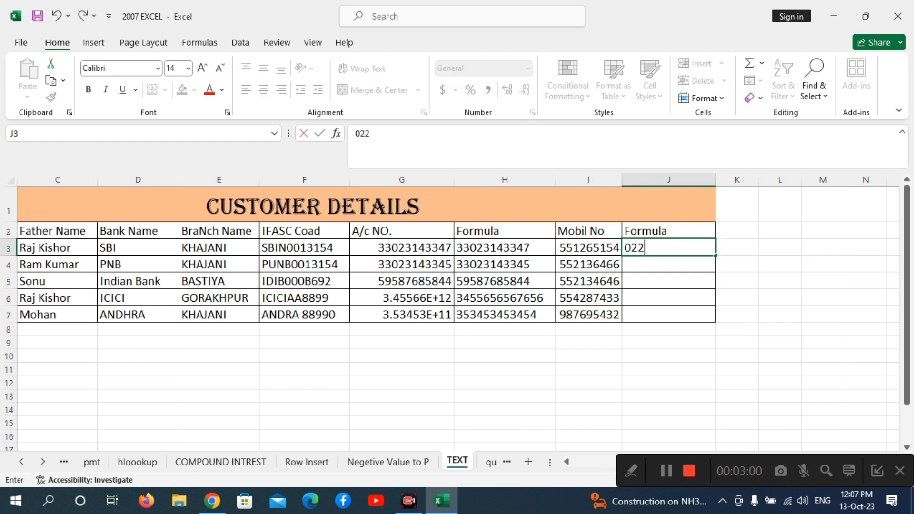
pyautogui.press('Return')
pyautogui.write('055')
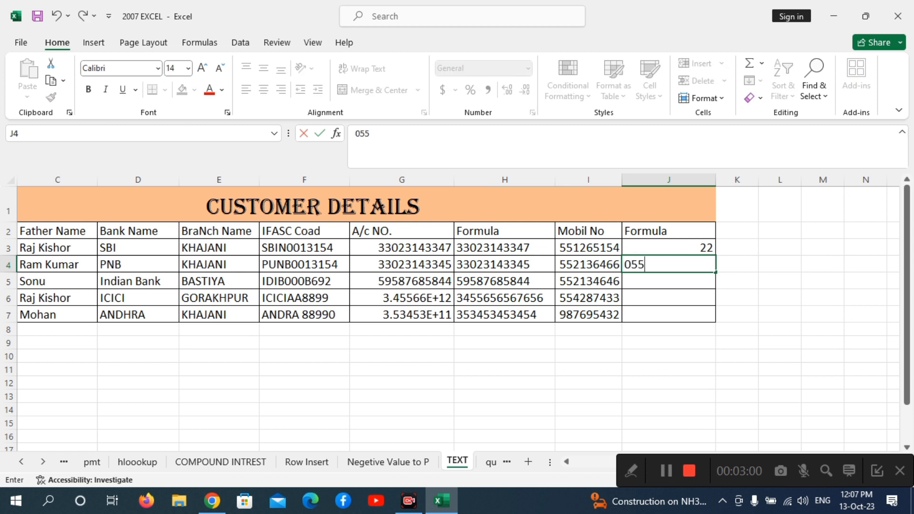
pyautogui.press('Return')
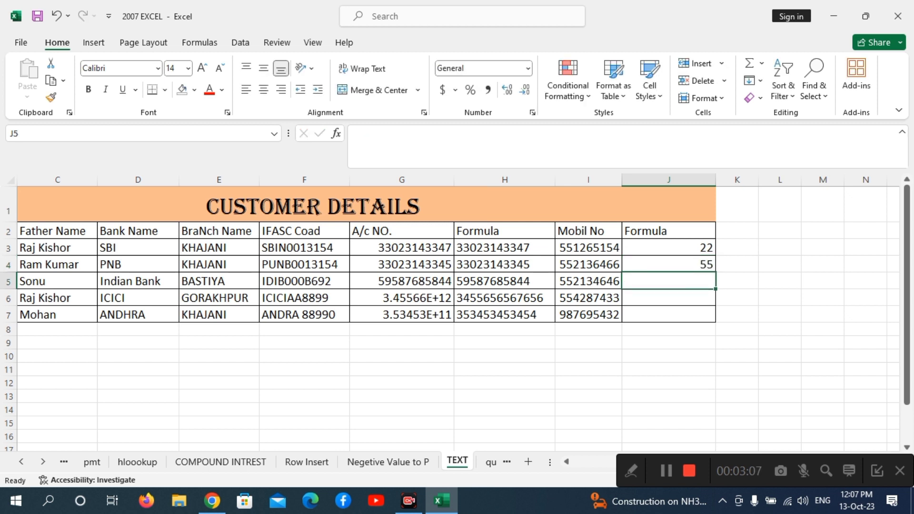
pyautogui.press('Up')
pyautogui.press('Up')
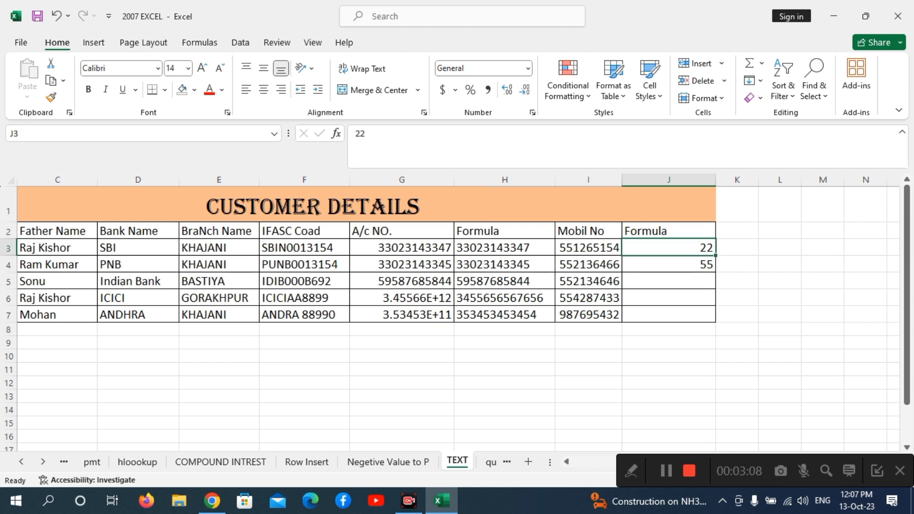
pyautogui.press('Delete')
pyautogui.press('Down')
pyautogui.press('Delete')
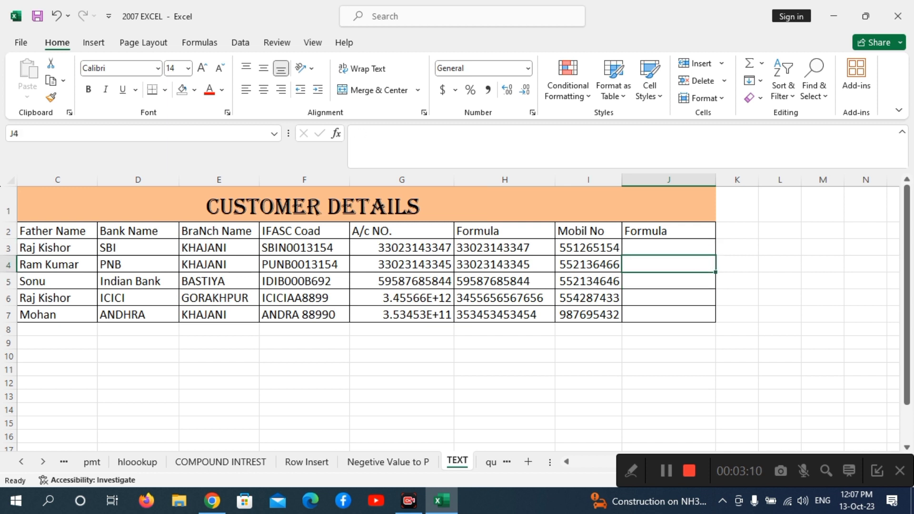
# Step: Enter ="0"&I3 in J3 to add a leading zero to the first mobile number
pyautogui.press('Up')
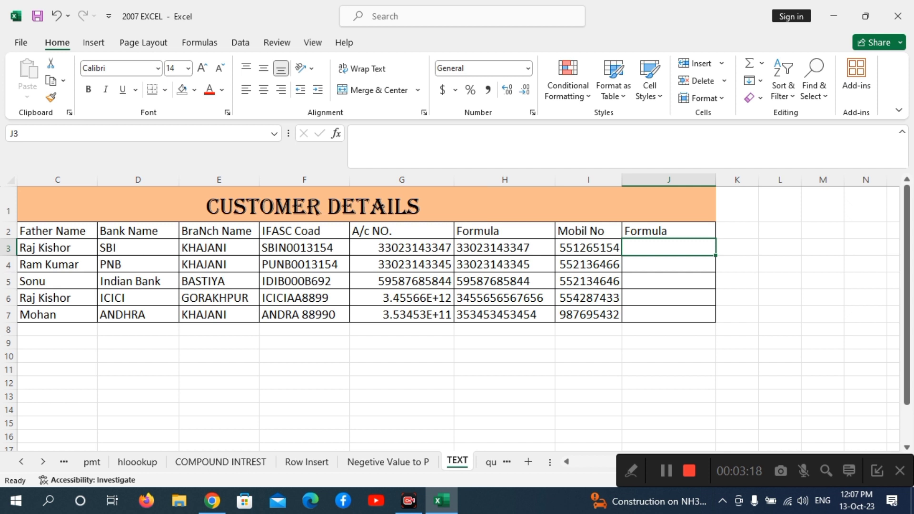
pyautogui.write('=')
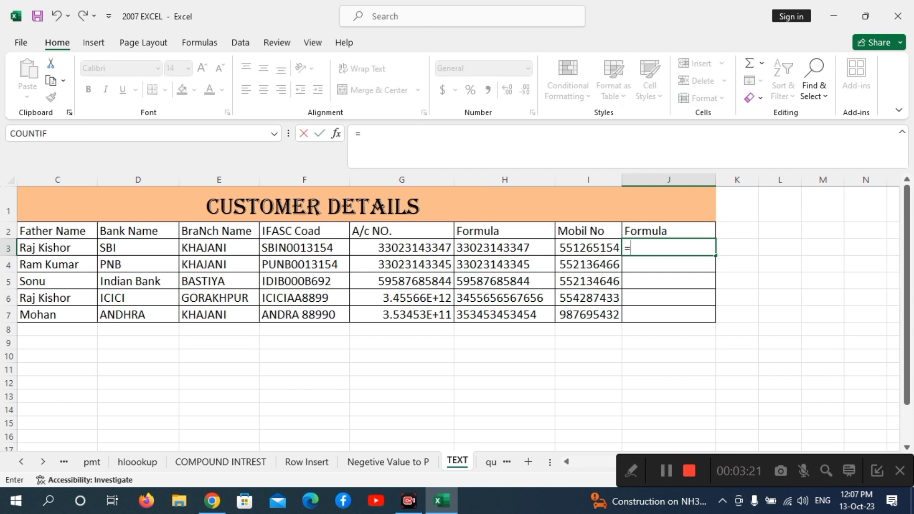
pyautogui.write('"0"&')
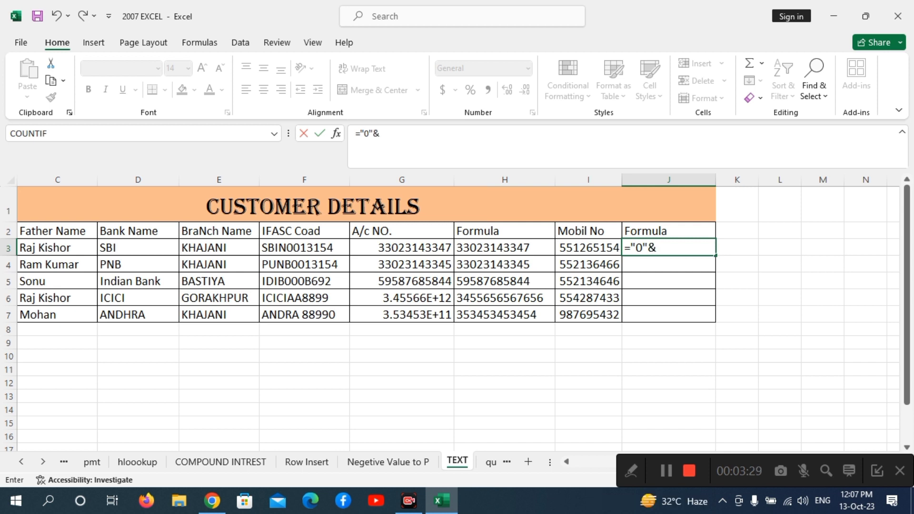
pyautogui.press('Left')
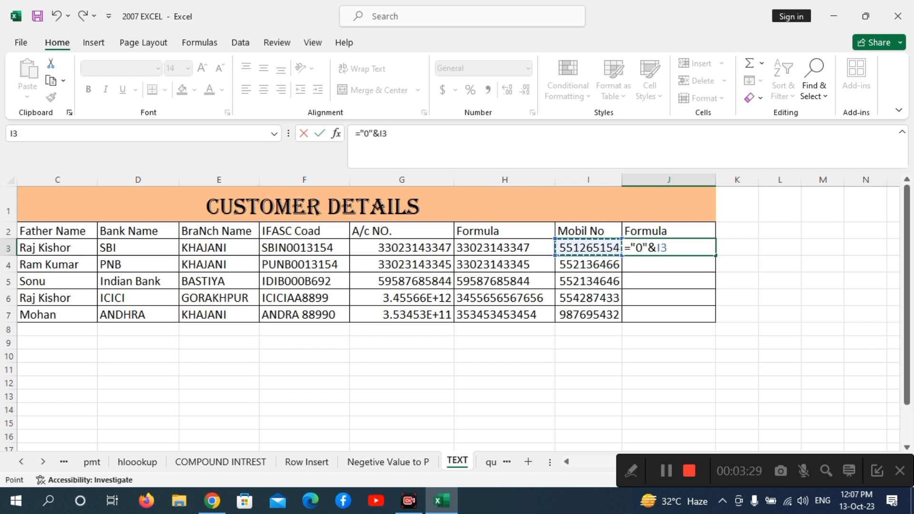
pyautogui.press('Return')
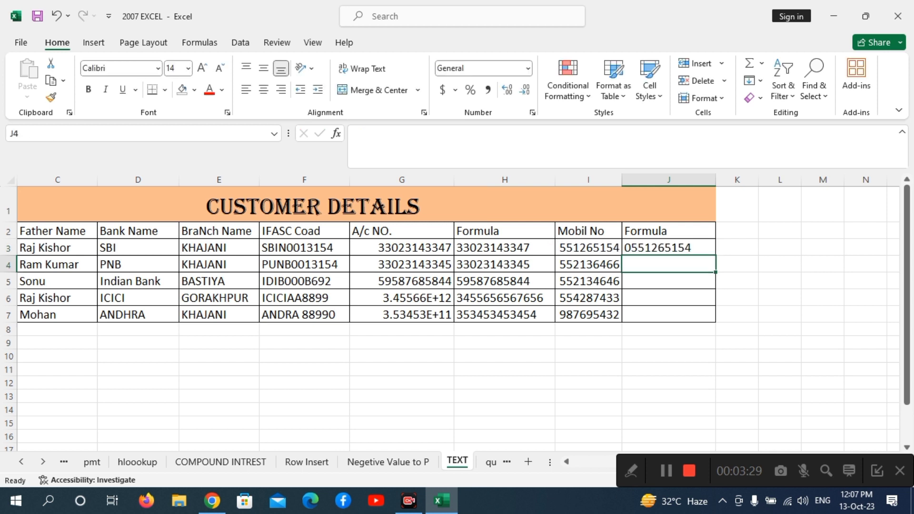
pyautogui.click(668, 247)
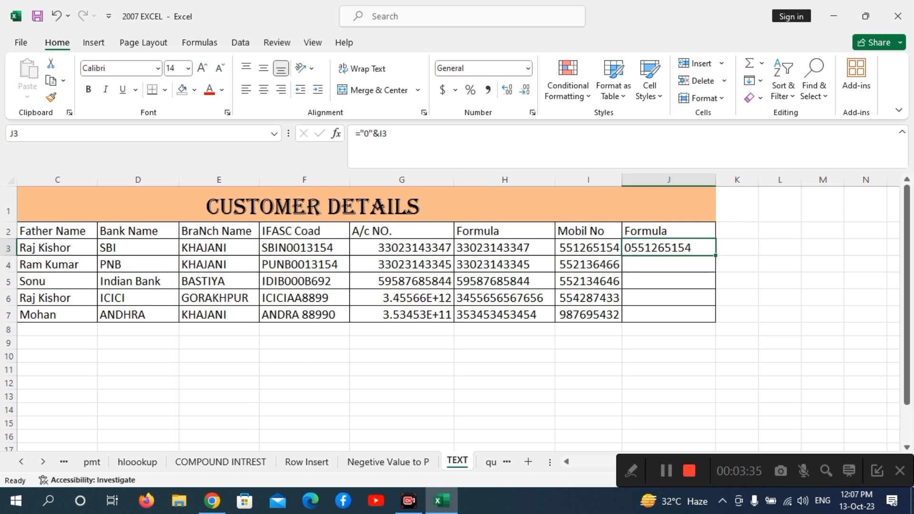
# Step: Copy the leading-zero formula from J3 down to J7 for the remaining mobile numbers
pyautogui.moveTo(668, 298); pyautogui.dragTo(668, 315)
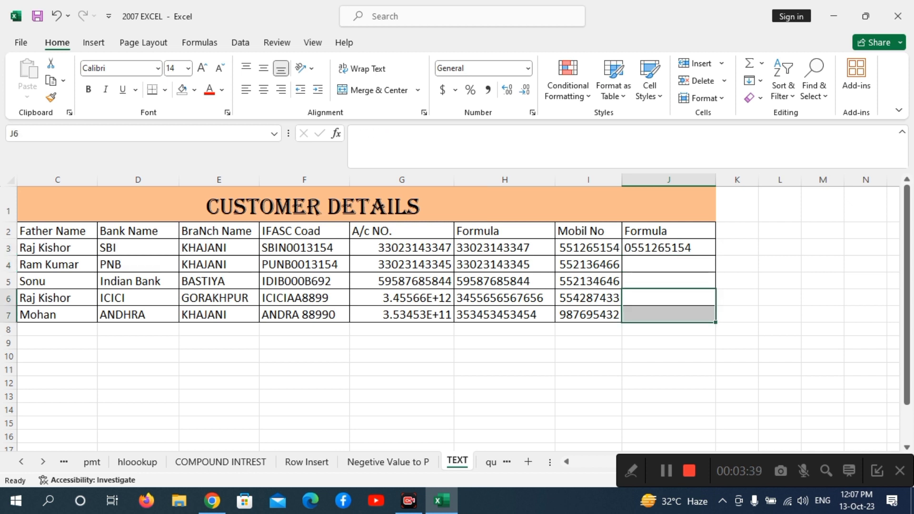
pyautogui.click(668, 247)
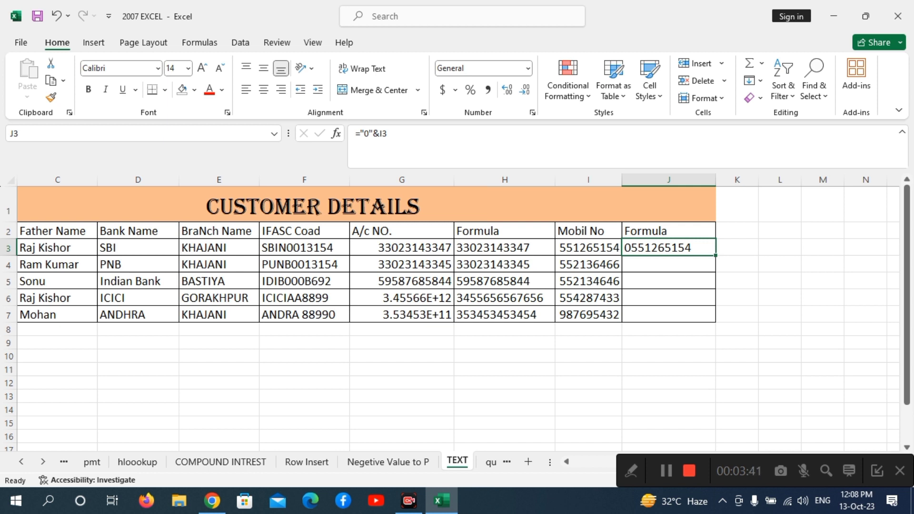
pyautogui.moveTo(715, 255); pyautogui.dragTo(714, 318)
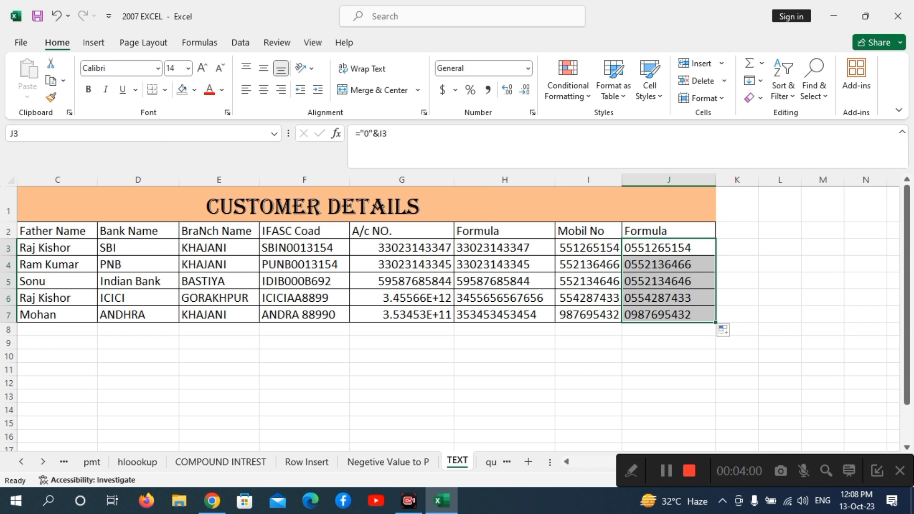
pyautogui.click(219, 329)
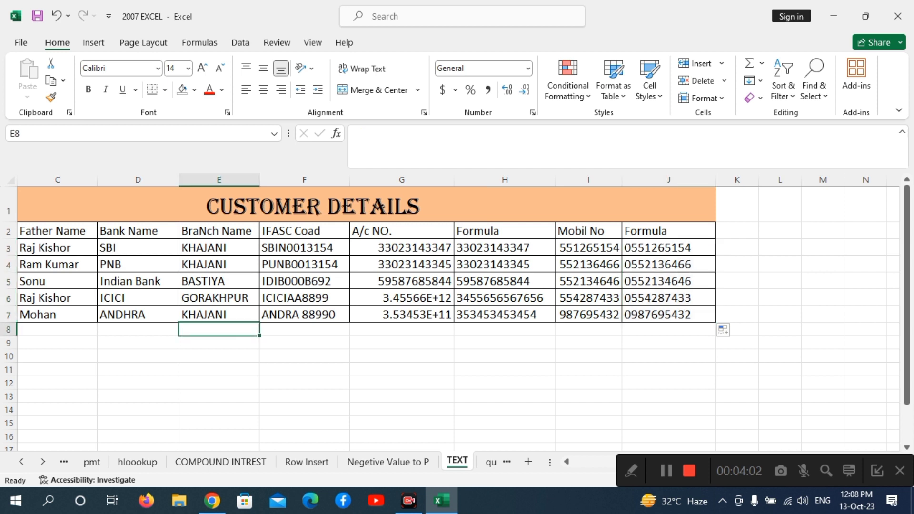
# Step: Fill the merged Customer Details title cell with a solid light blue theme color
pyautogui.click(312, 206)
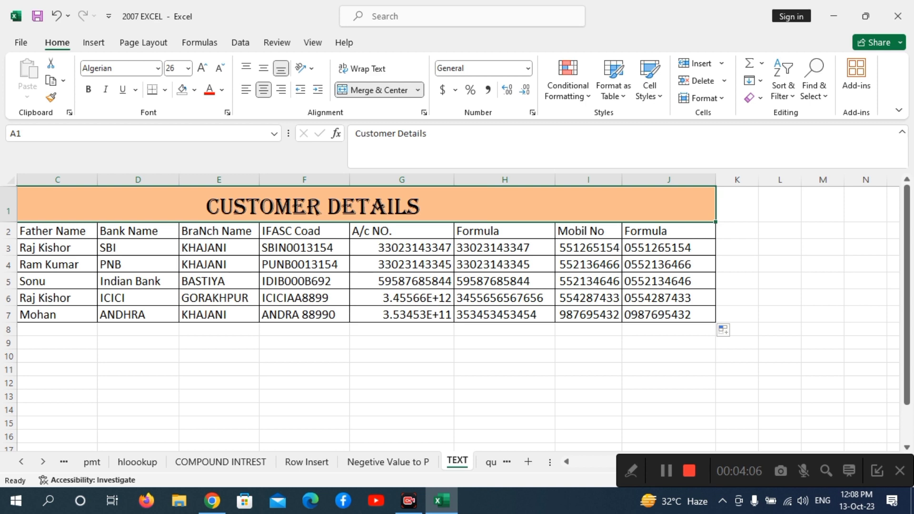
pyautogui.hscroll(-2, 457, 314)
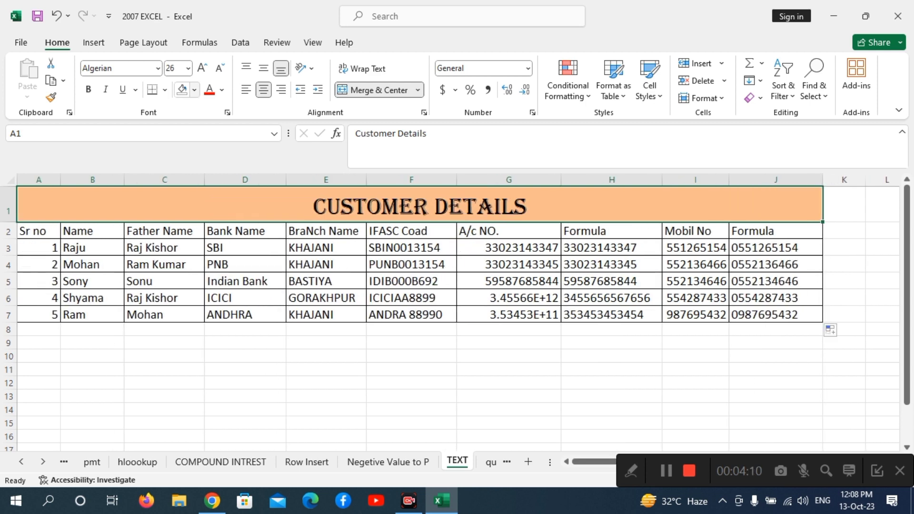
pyautogui.click(194, 89)
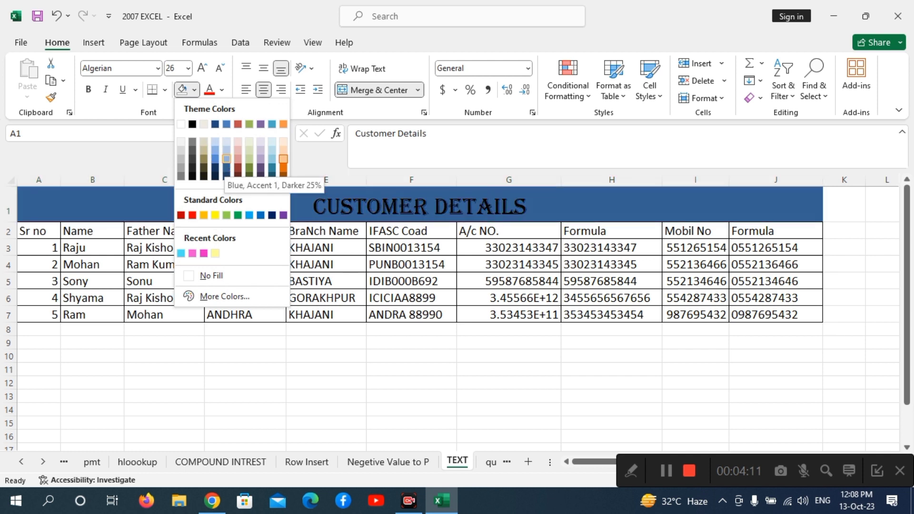
pyautogui.click(226, 158)
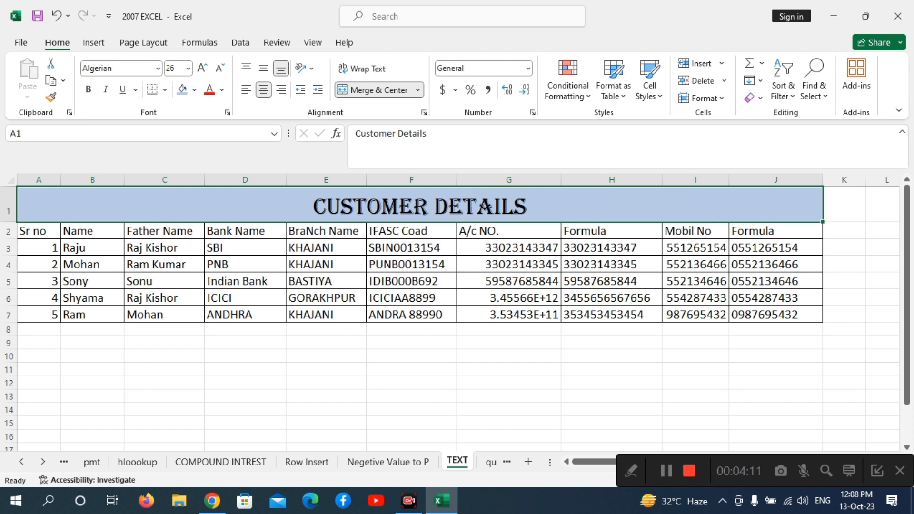
# Step: Set up a two-color gradient fill for the title cell with yellow as Color 1 and green as Color 2
pyautogui.rightClick(242, 206)
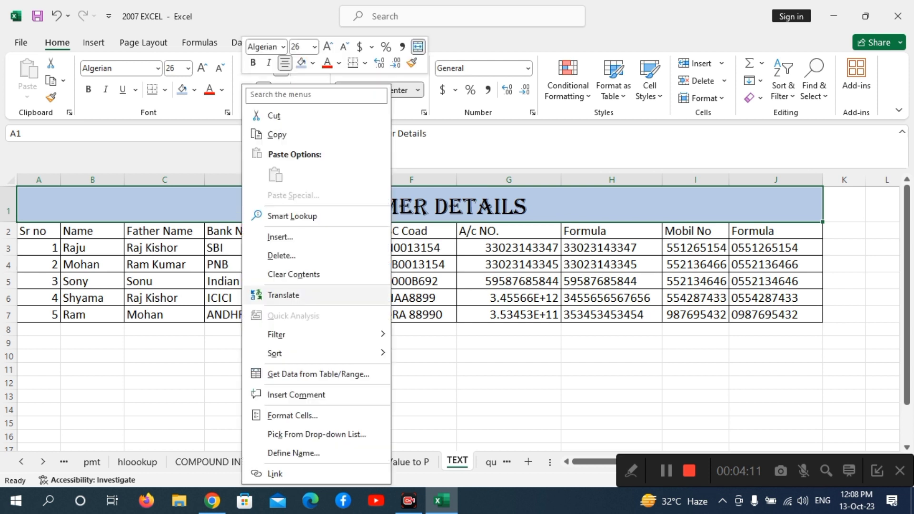
pyautogui.moveTo(286, 335)
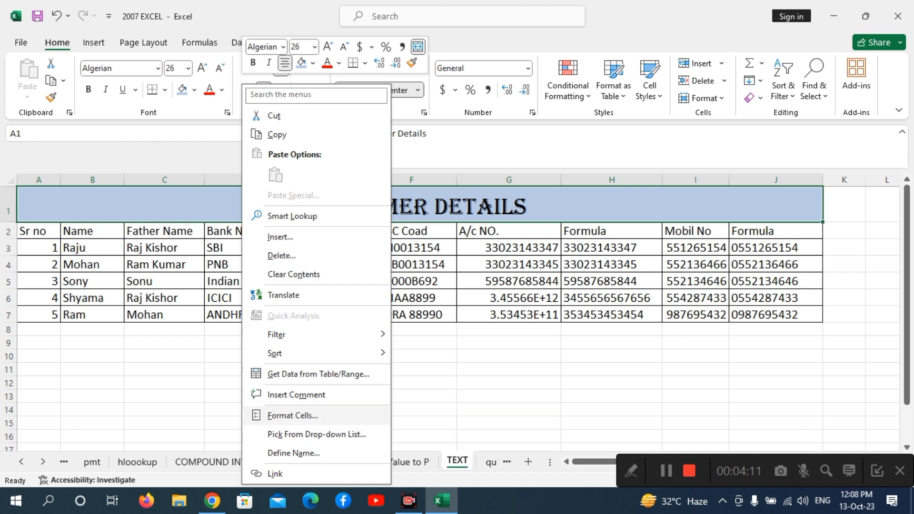
pyautogui.click(293, 416)
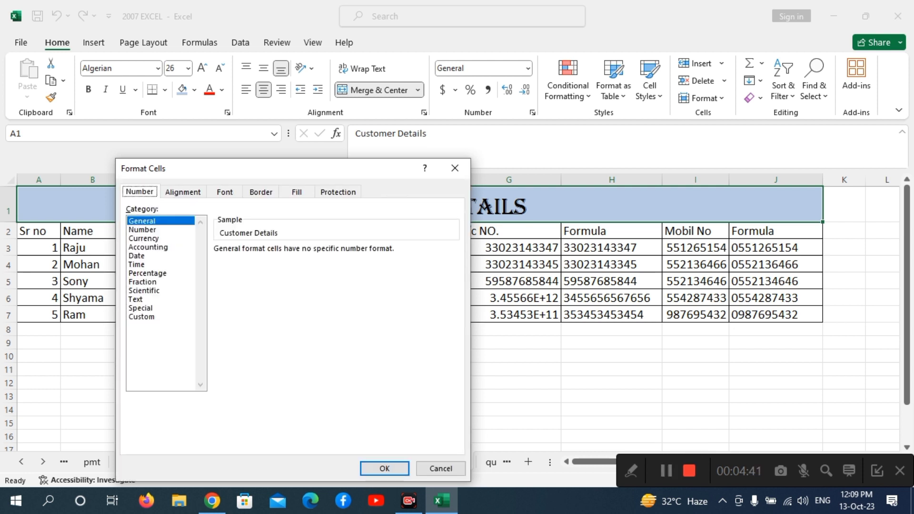
pyautogui.click(297, 192)
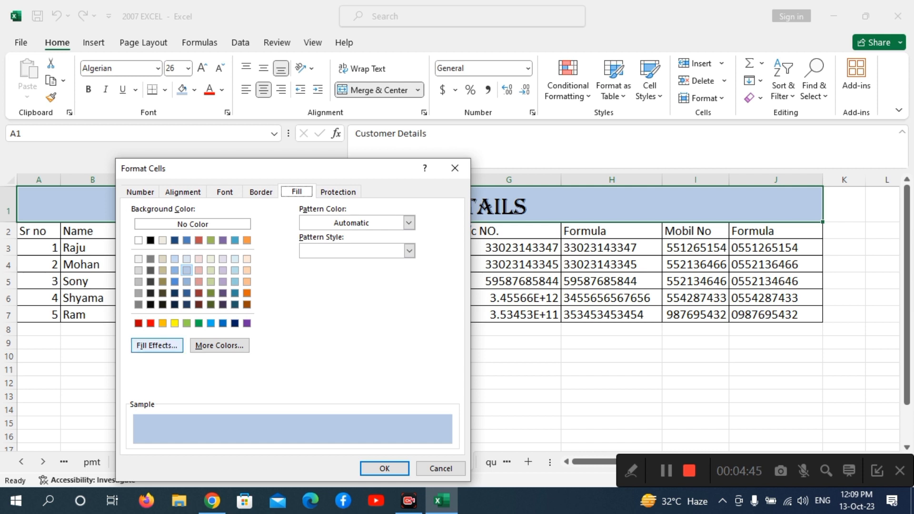
pyautogui.click(157, 345)
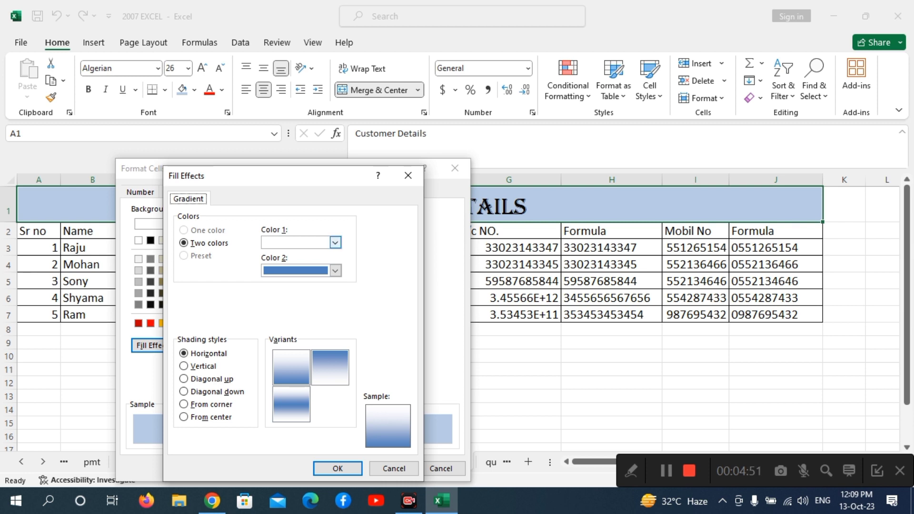
pyautogui.click(335, 242)
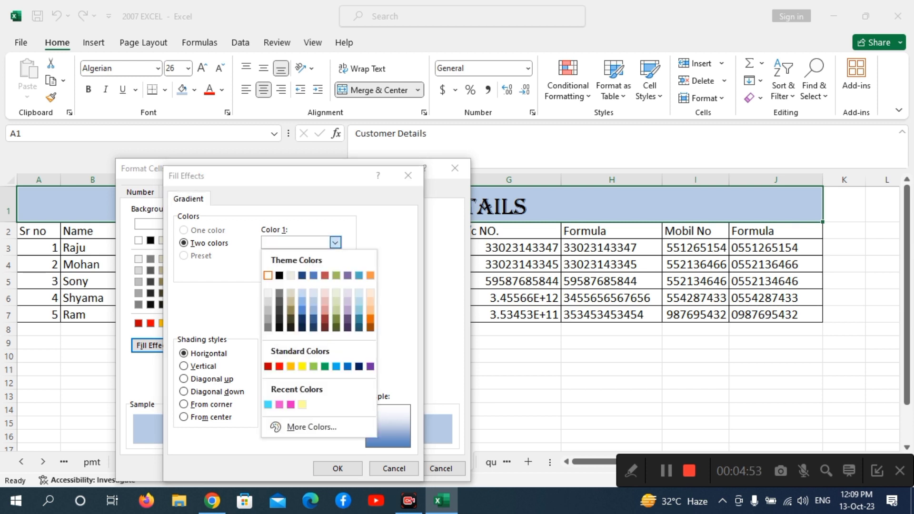
pyautogui.click(302, 366)
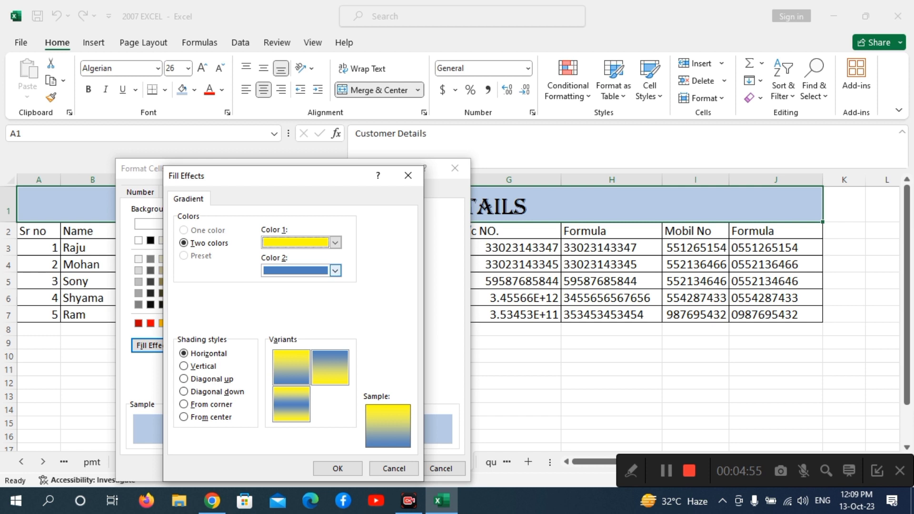
pyautogui.click(335, 270)
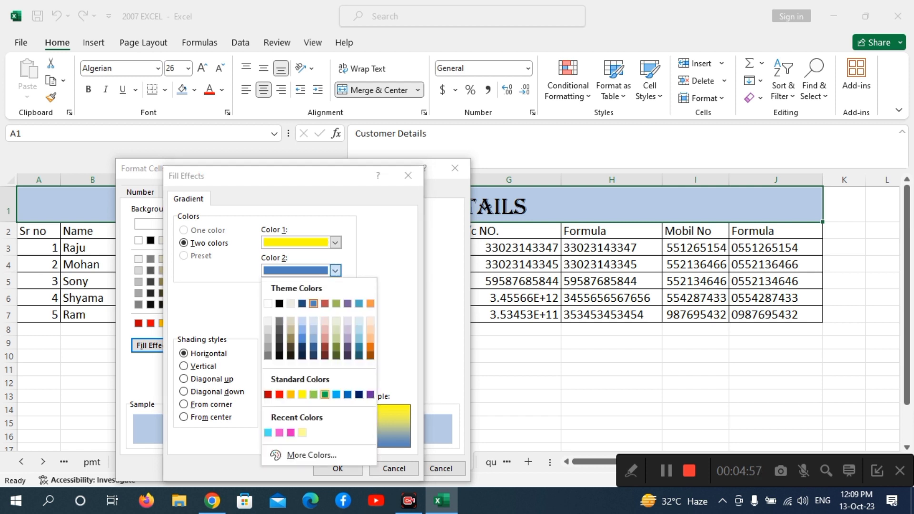
pyautogui.click(325, 394)
# Step: Give the title gradient Diagonal up shading with the first variant and apply it to the cell
pyautogui.click(184, 366)
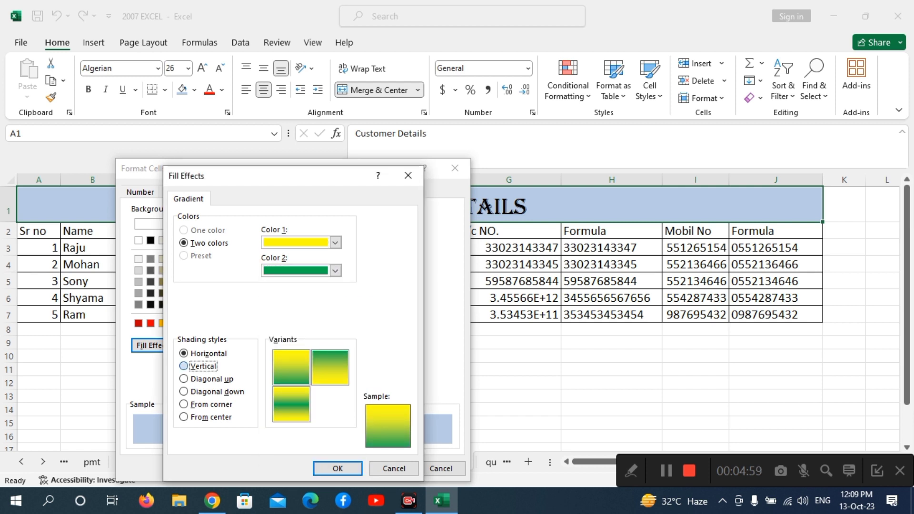
pyautogui.click(183, 378)
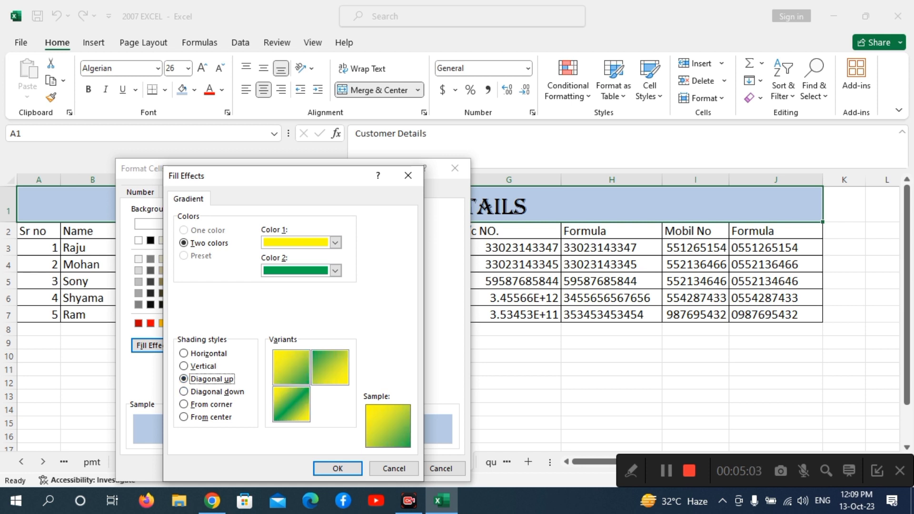
pyautogui.click(291, 368)
pyautogui.click(338, 469)
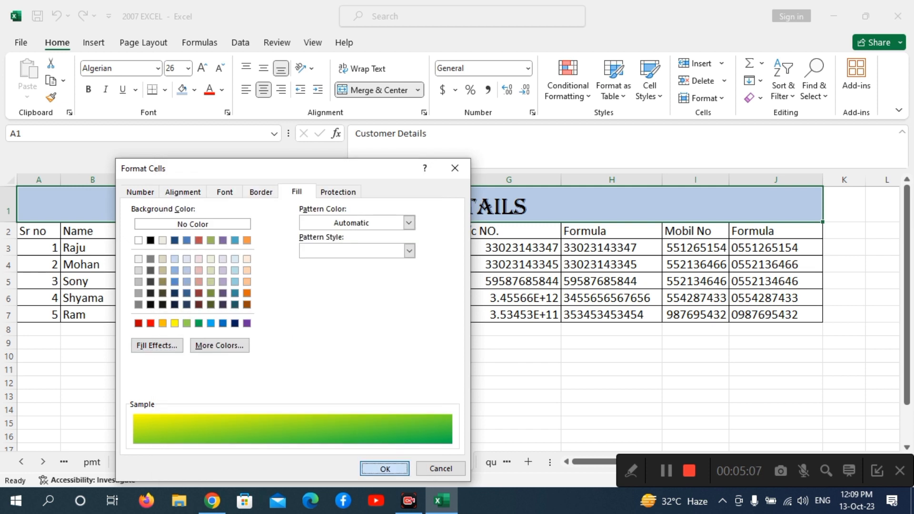
pyautogui.click(384, 468)
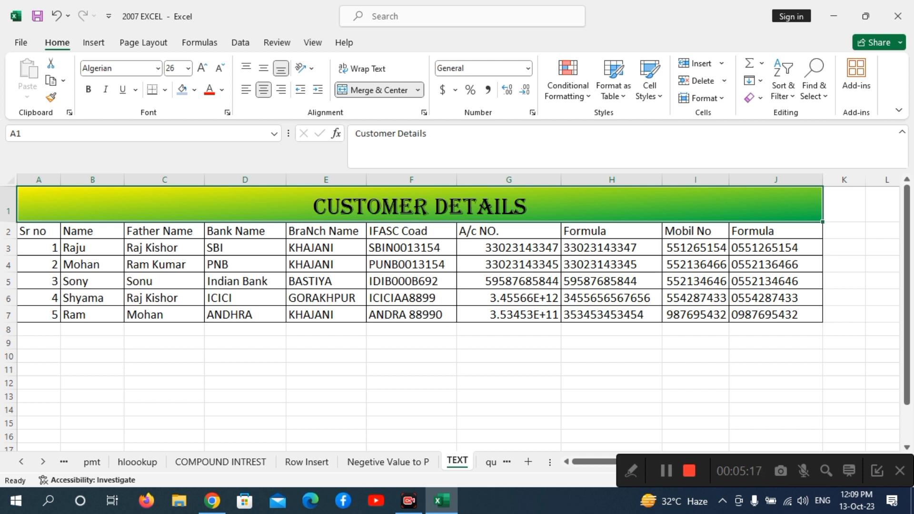
# Step: Set up a two-color gradient fill for the table range A2:J7 with dark orange as Color 1 and yellow as Color 2
pyautogui.moveTo(39, 231); pyautogui.dragTo(844, 329)
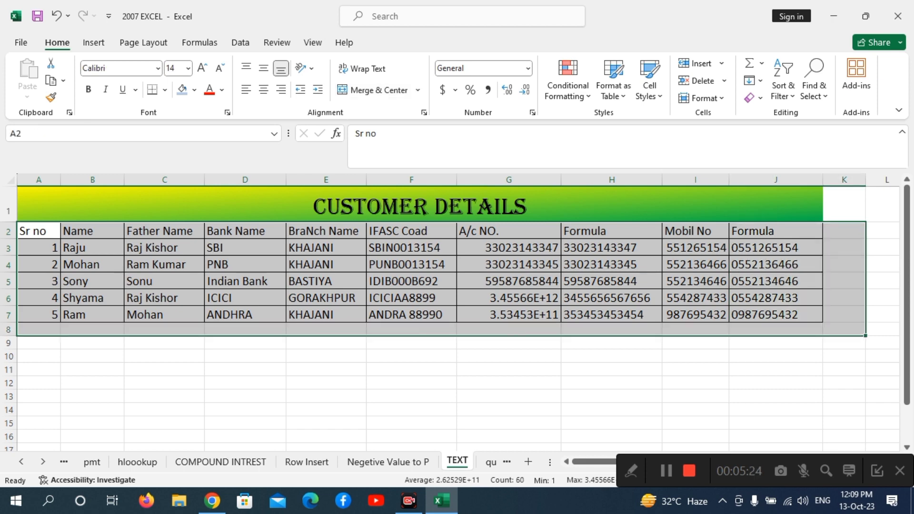
pyautogui.moveTo(775, 315); pyautogui.dragTo(38, 231)
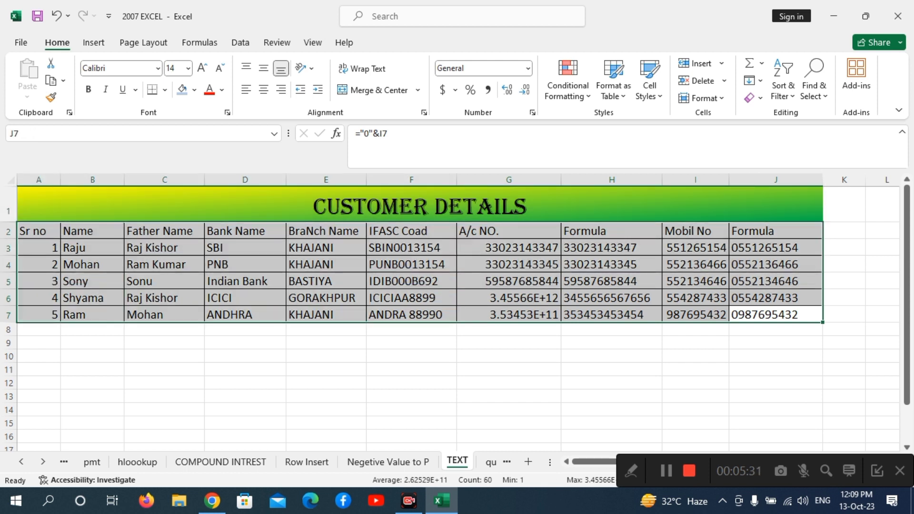
pyautogui.rightClick(95, 281)
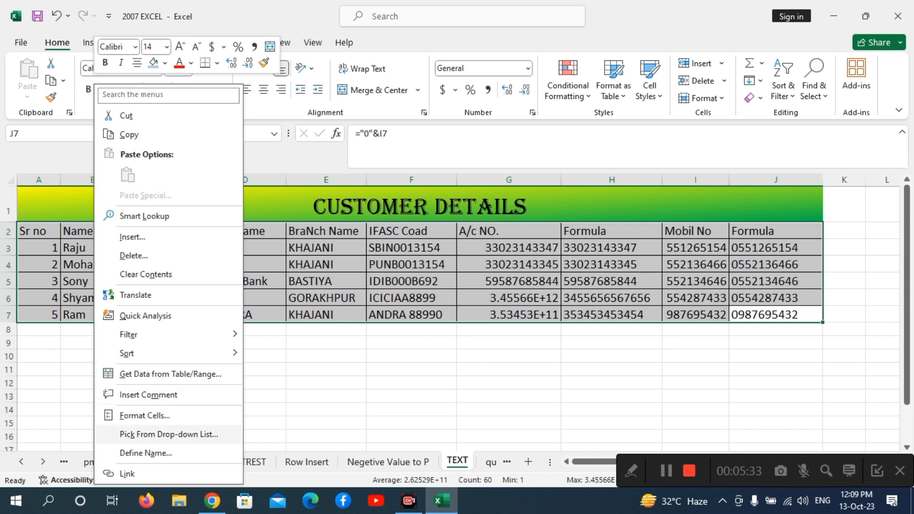
pyautogui.click(144, 416)
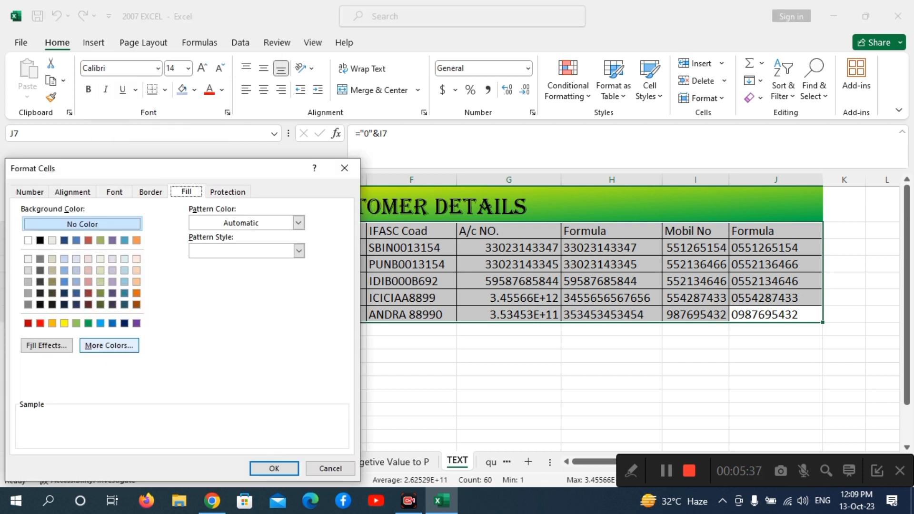
pyautogui.click(47, 346)
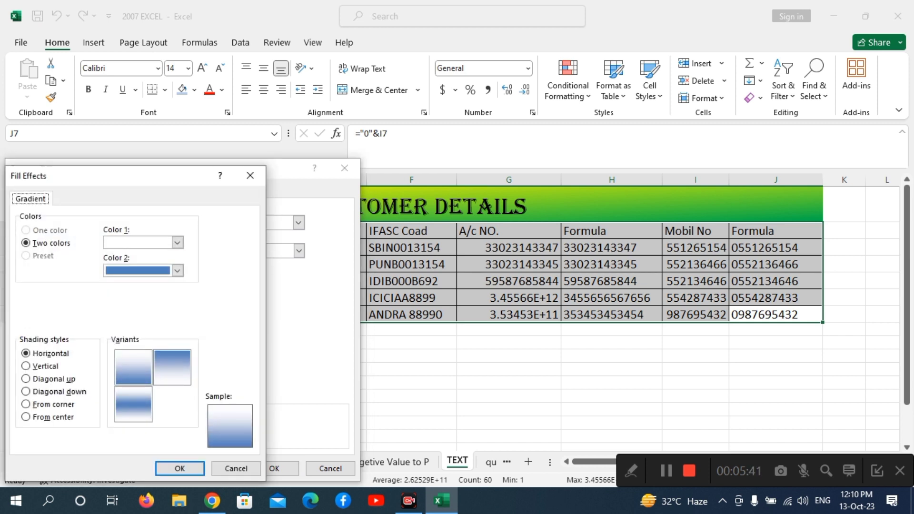
pyautogui.click(177, 242)
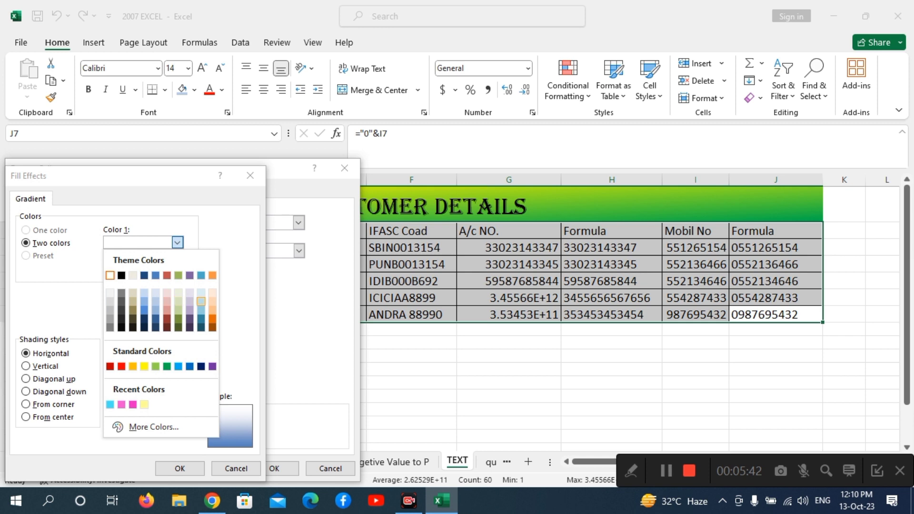
pyautogui.click(212, 318)
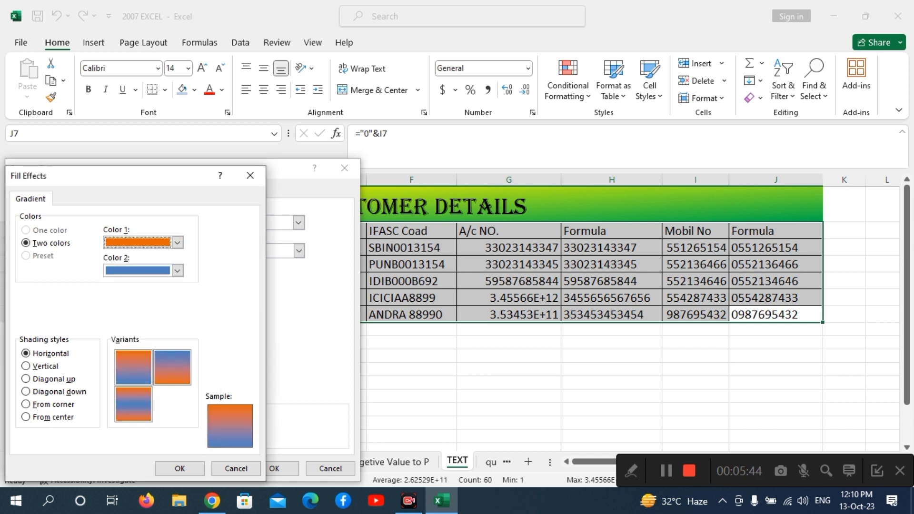
pyautogui.click(48, 378)
pyautogui.click(47, 405)
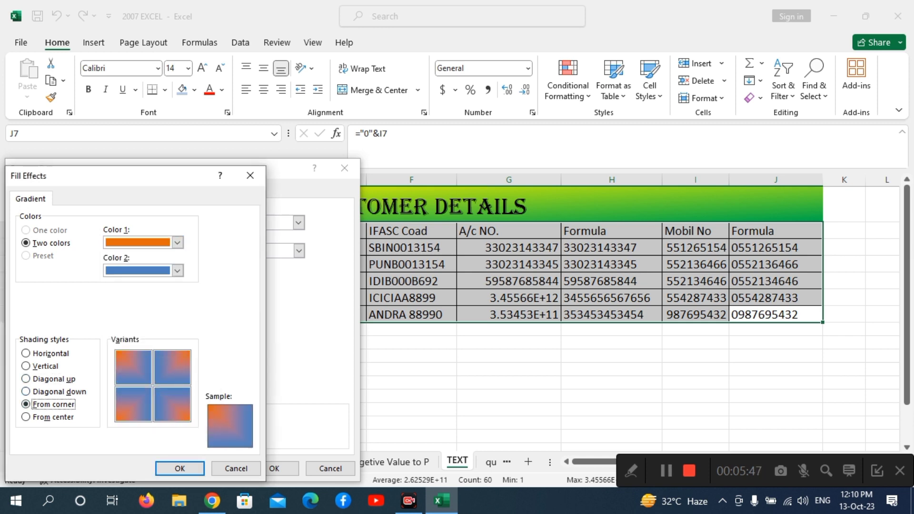
pyautogui.click(177, 270)
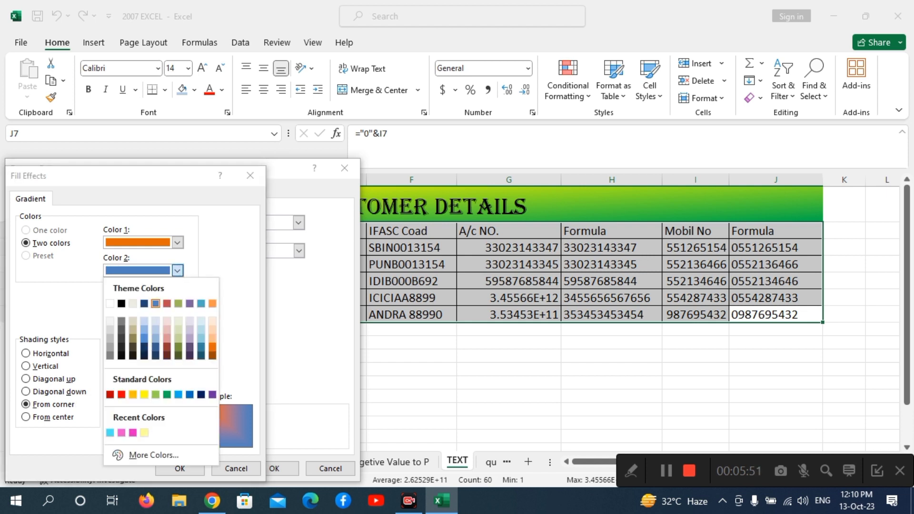
pyautogui.click(144, 394)
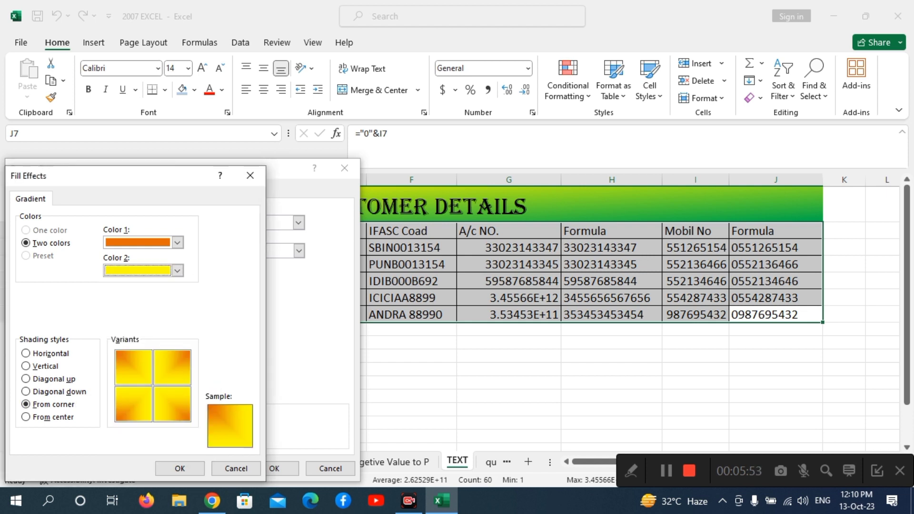
# Step: Give the table gradient Diagonal down shading with the third variant and apply it to A2:J7
pyautogui.click(26, 391)
pyautogui.click(133, 404)
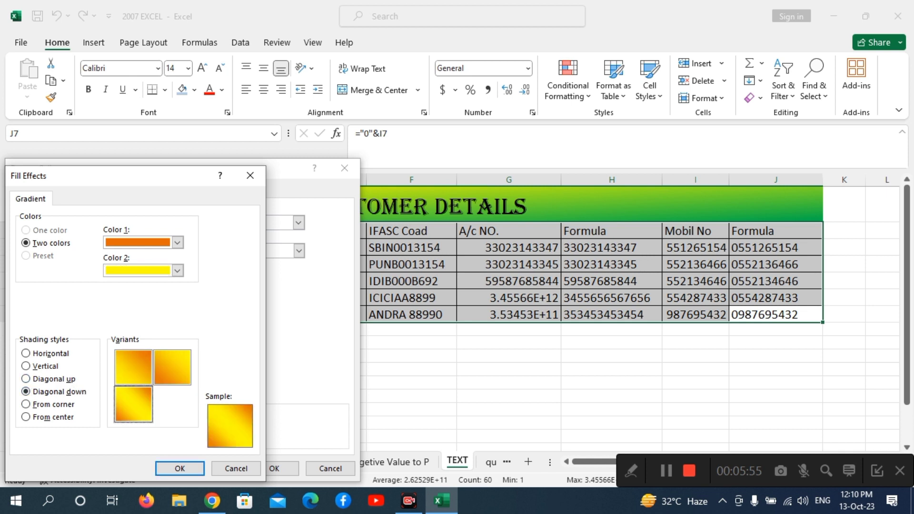
pyautogui.click(180, 468)
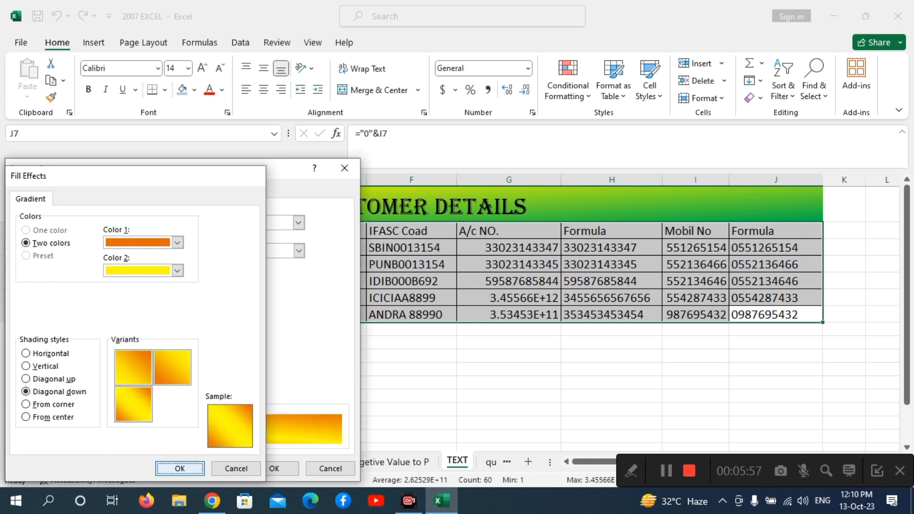
pyautogui.click(274, 468)
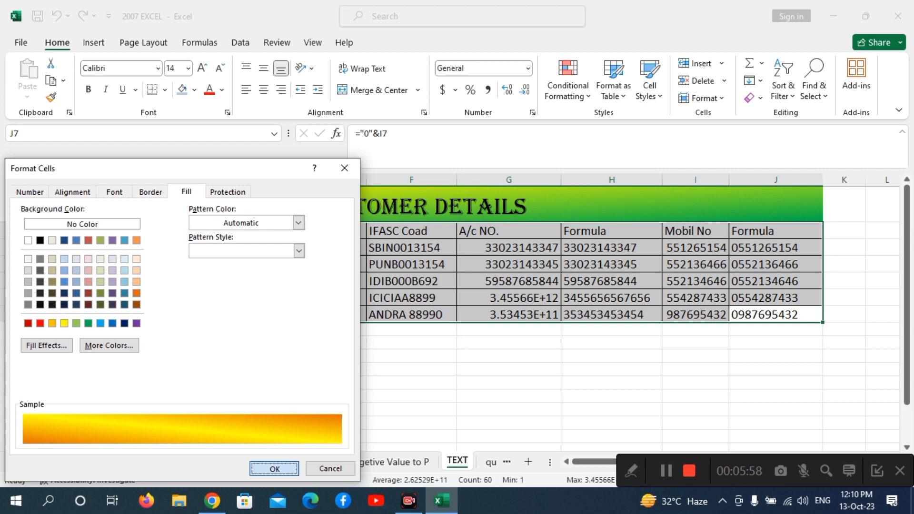
pyautogui.click(326, 356)
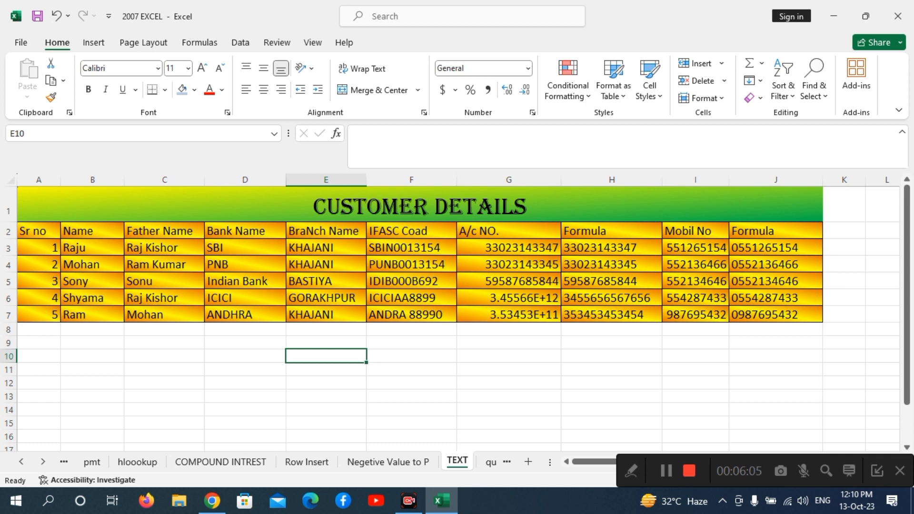
pyautogui.click(39, 231)
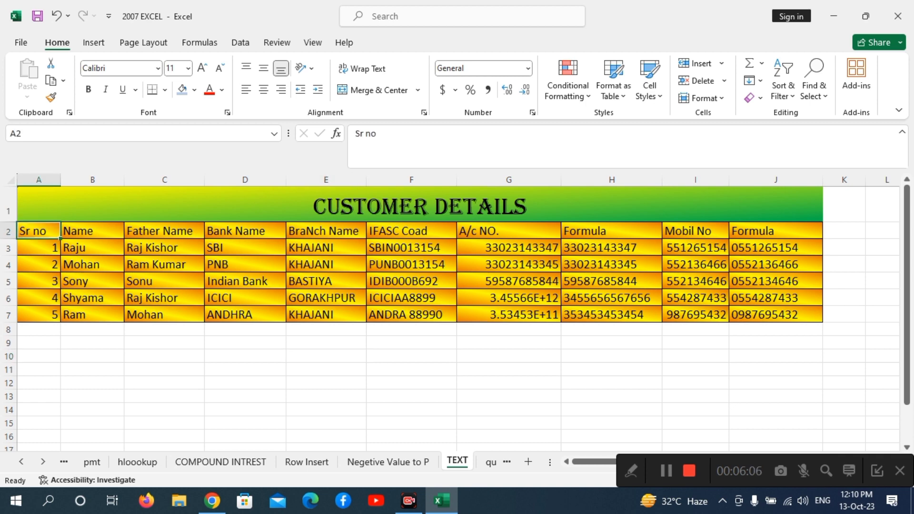
# Step: Clear all formatting from the table range A2:J7 and apply All Borders to it
pyautogui.moveTo(39, 231); pyautogui.dragTo(785, 314)
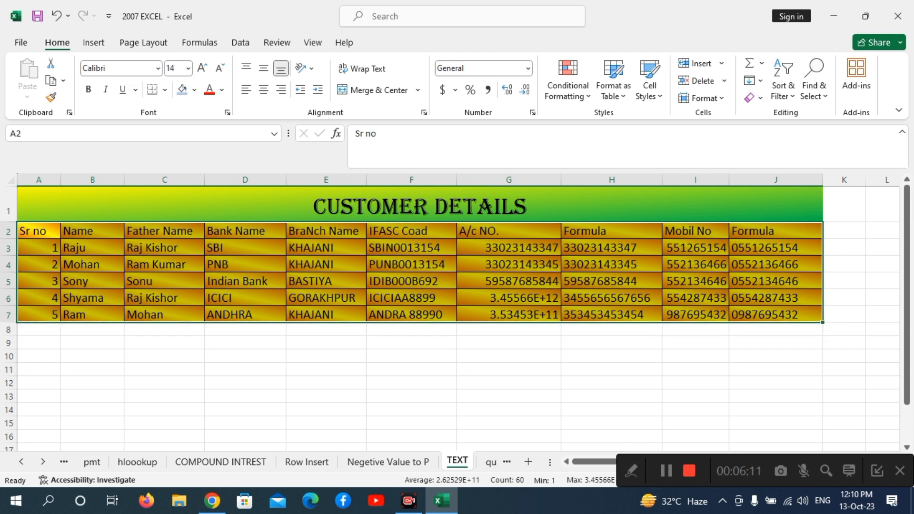
pyautogui.click(752, 97)
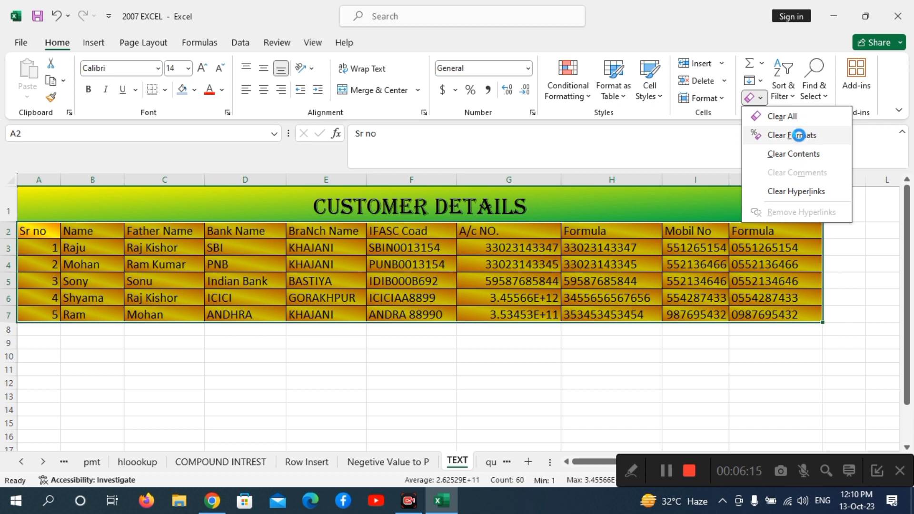
pyautogui.click(792, 135)
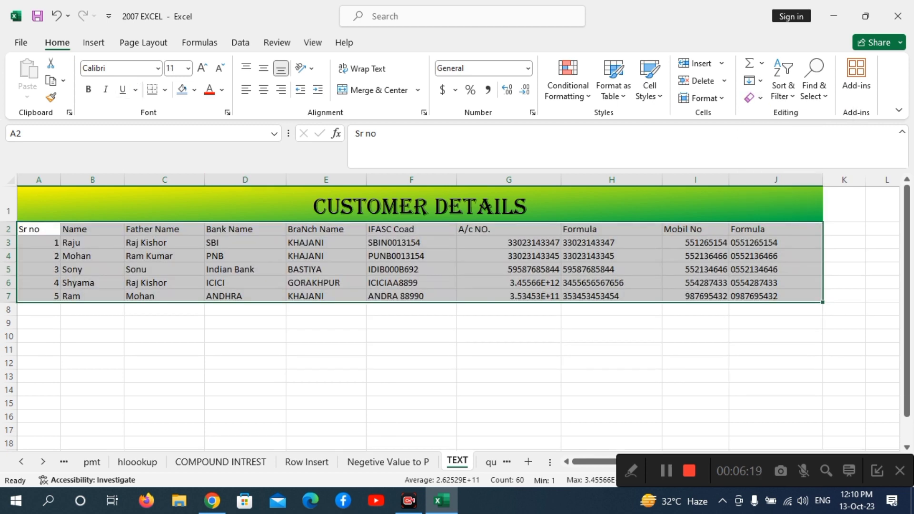
pyautogui.click(165, 89)
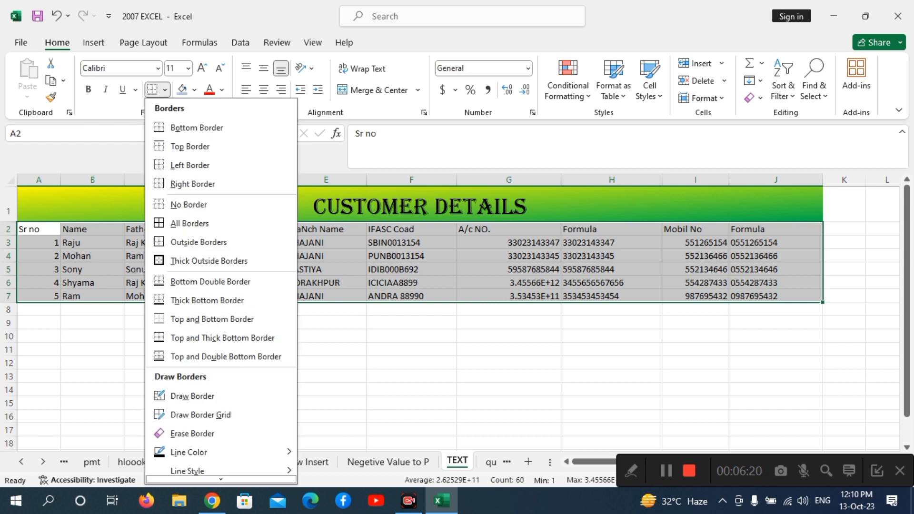
pyautogui.click(190, 223)
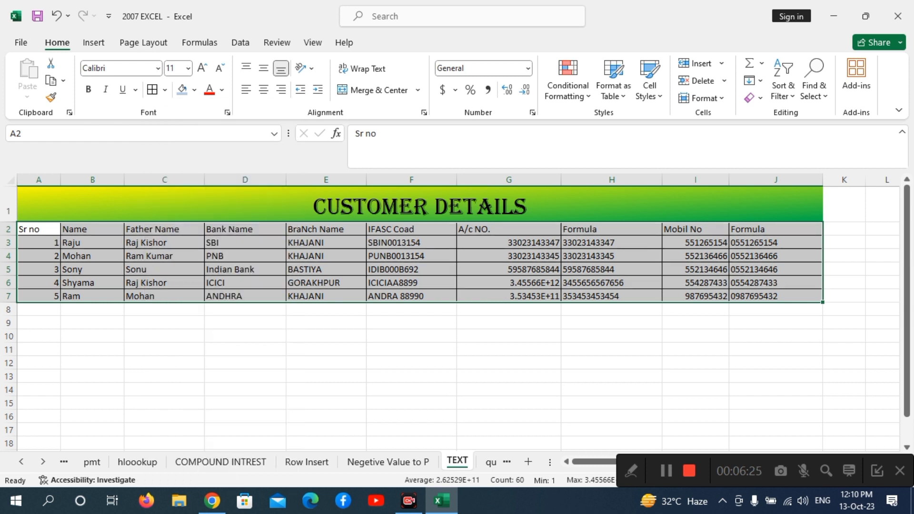
# Step: Enter (A) in cell D11 below the table
pyautogui.click(245, 349)
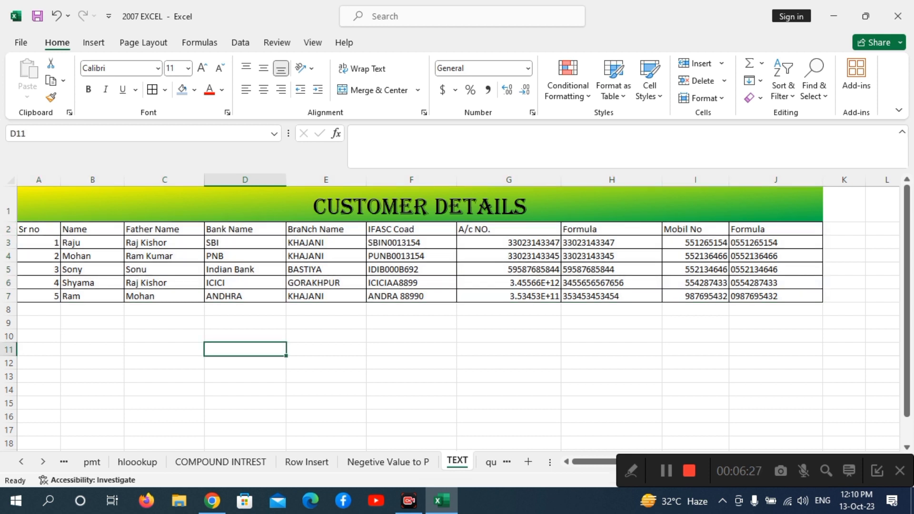
pyautogui.write('(A)')
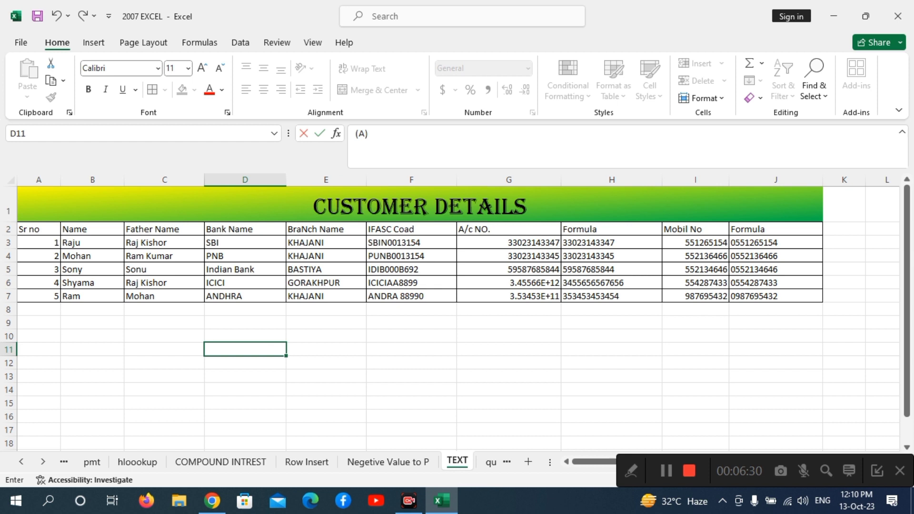
pyautogui.press('Return')
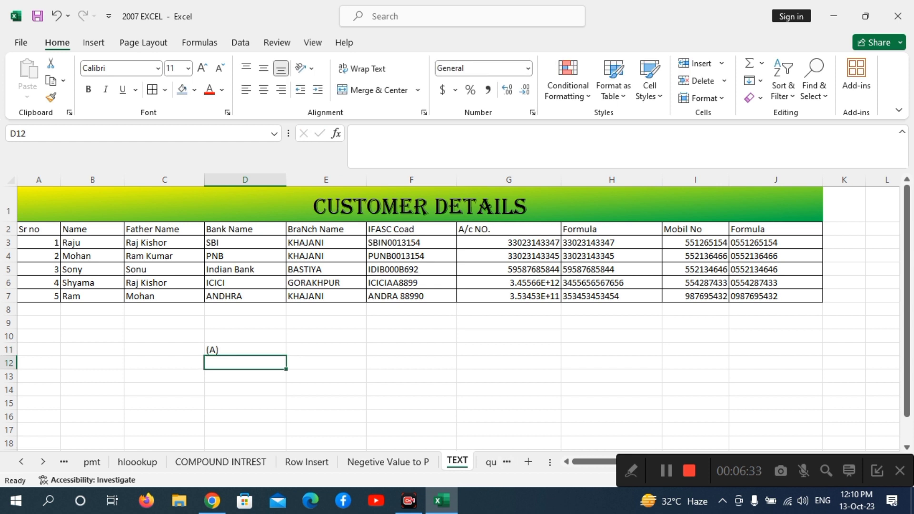
# Step: Try to enter (1) in the General-formatted cell F11
pyautogui.click(411, 349)
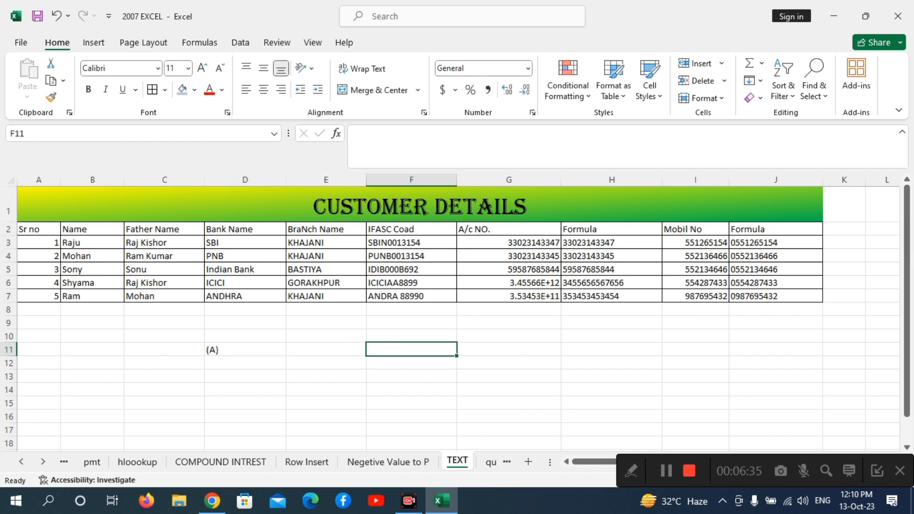
pyautogui.write('(a')
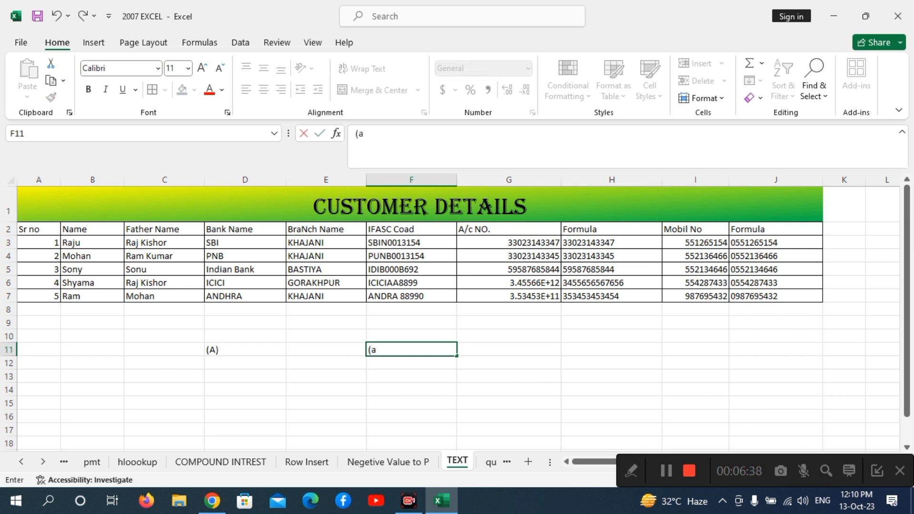
pyautogui.press('BackSpace')
pyautogui.write('1)')
pyautogui.press('Return')
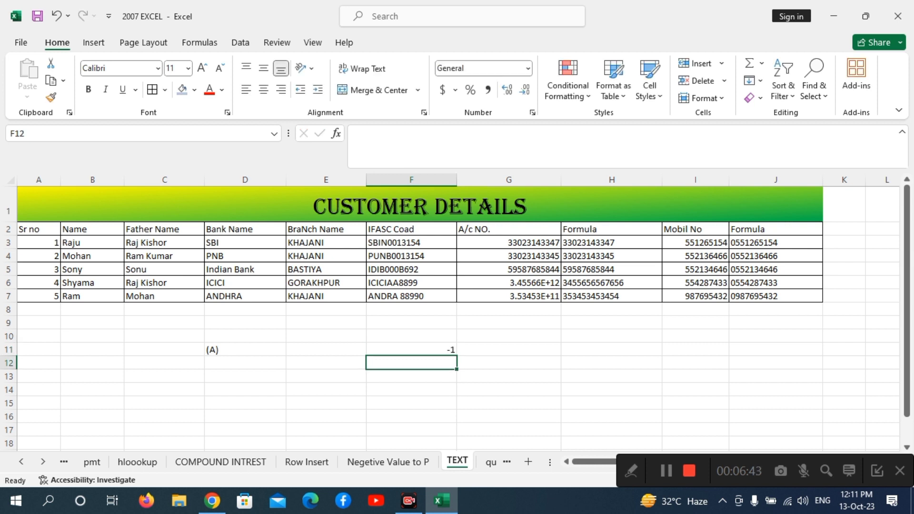
# Step: Clear the contents of F11:F16 and format the range as Number with 0 decimal places and black parenthesized negatives, (1234)
pyautogui.moveTo(411, 349); pyautogui.dragTo(411, 416)
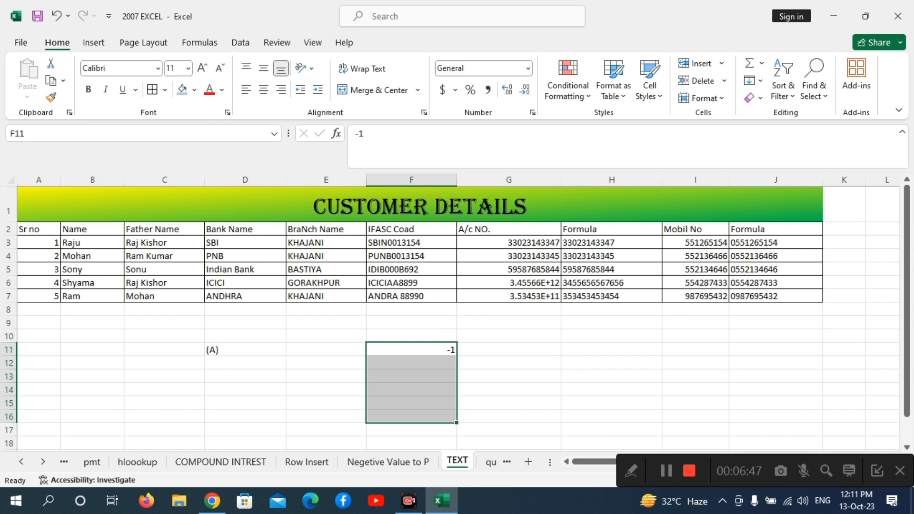
pyautogui.press('Delete')
pyautogui.rightClick(403, 404)
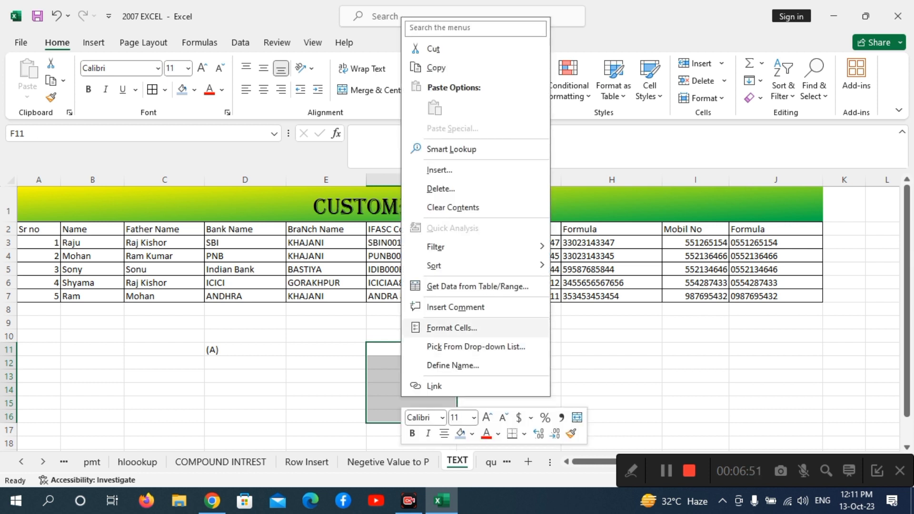
pyautogui.click(451, 327)
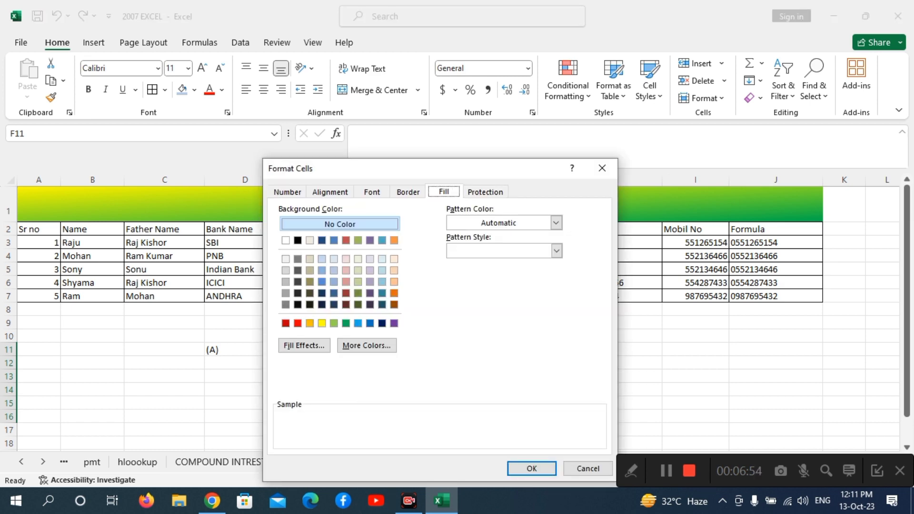
pyautogui.click(287, 192)
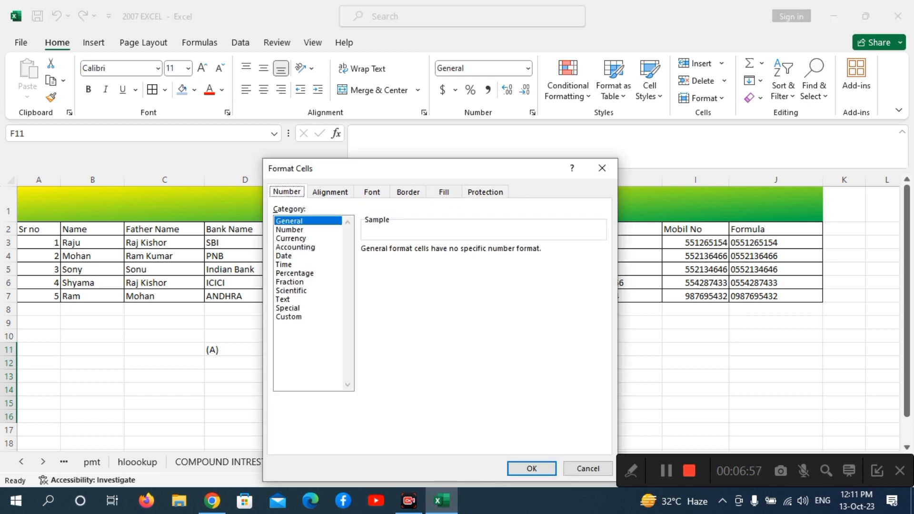
pyautogui.click(289, 229)
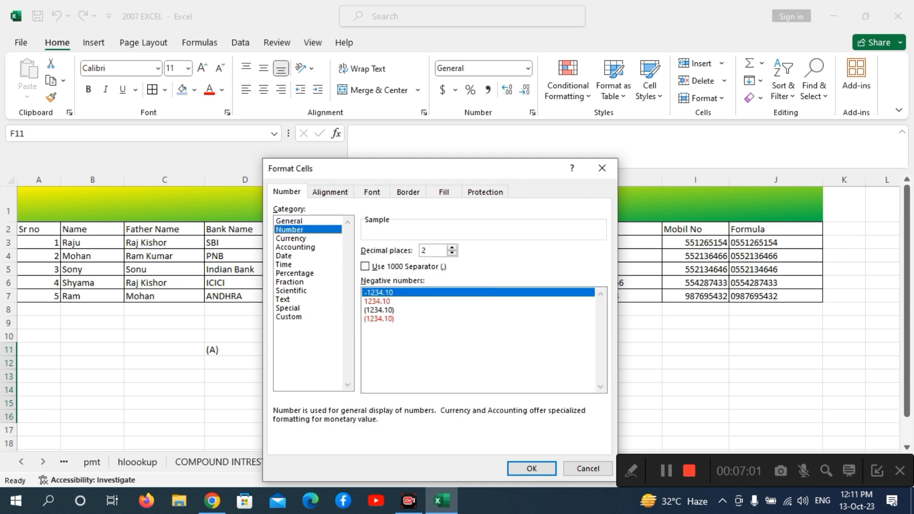
pyautogui.click(379, 310)
pyautogui.click(430, 250)
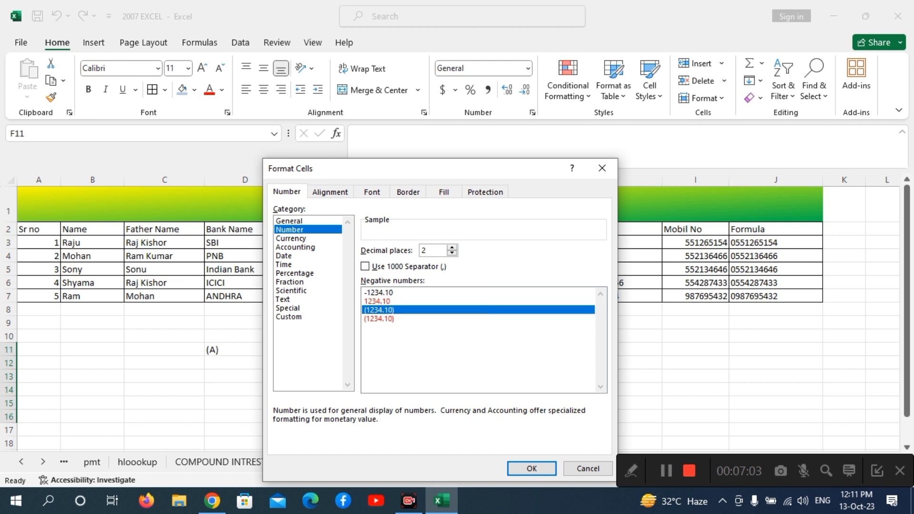
pyautogui.press('BackSpace')
pyautogui.write('0')
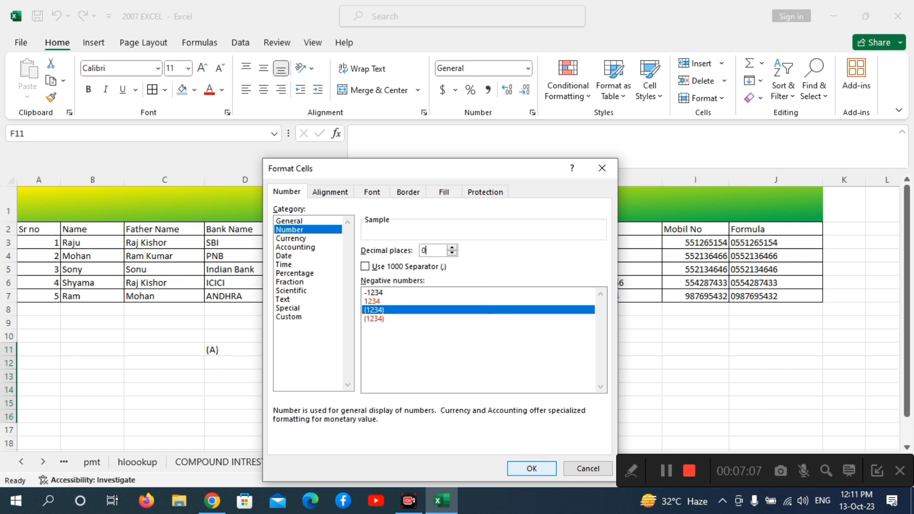
pyautogui.click(532, 468)
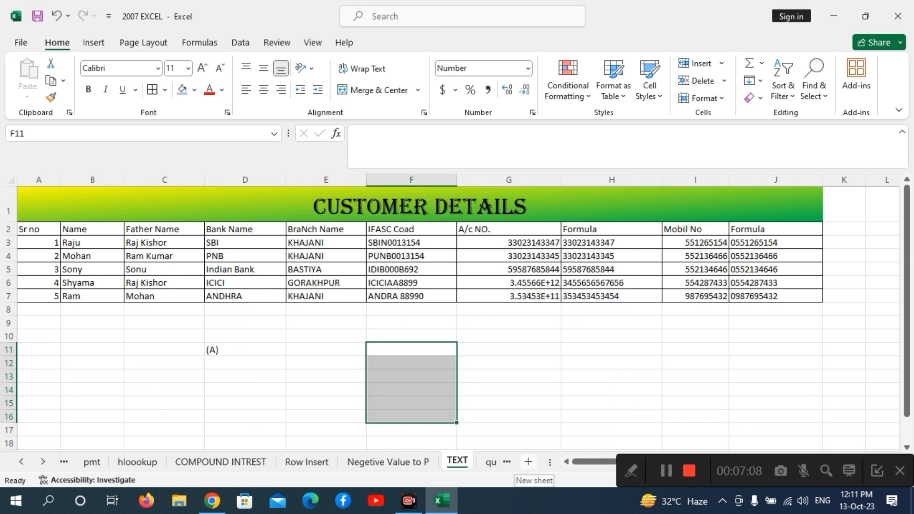
# Step: Enter (1) in cell F11 and (2) in cell F12
pyautogui.write('( ')
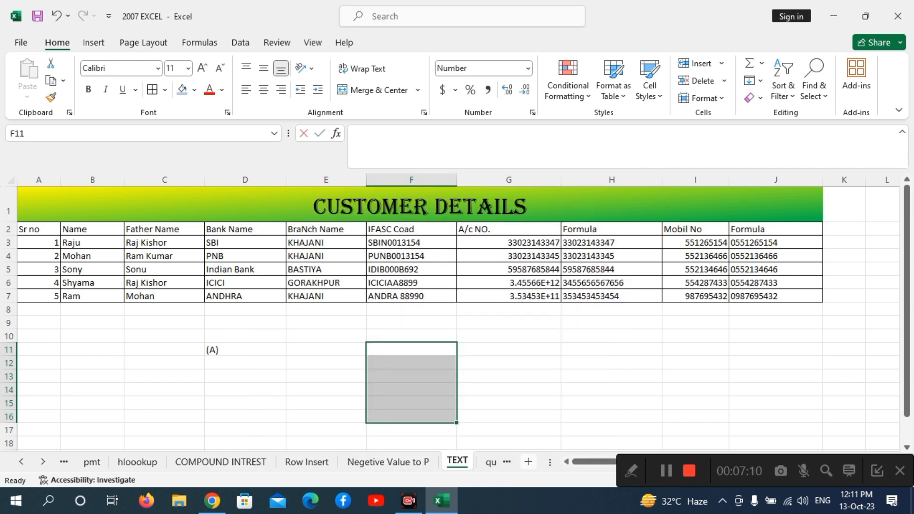
pyautogui.write('1)')
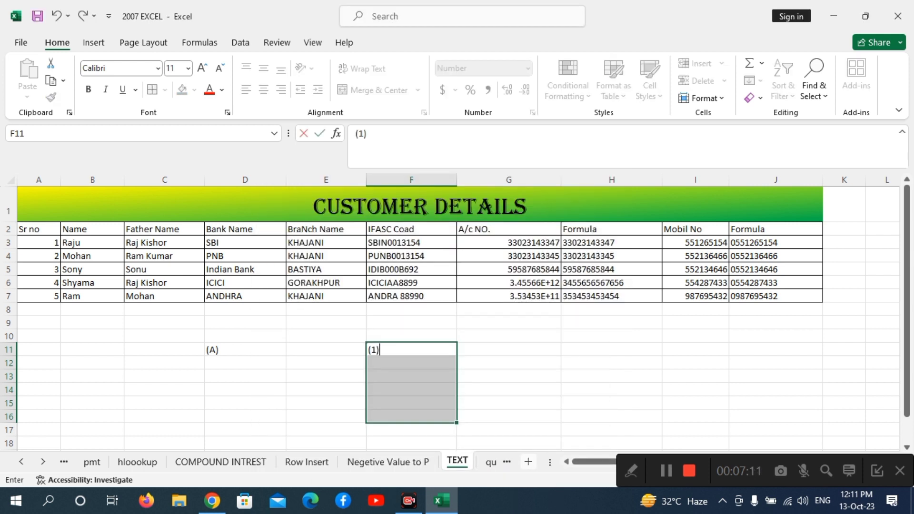
pyautogui.press('Return')
pyautogui.write('(2)')
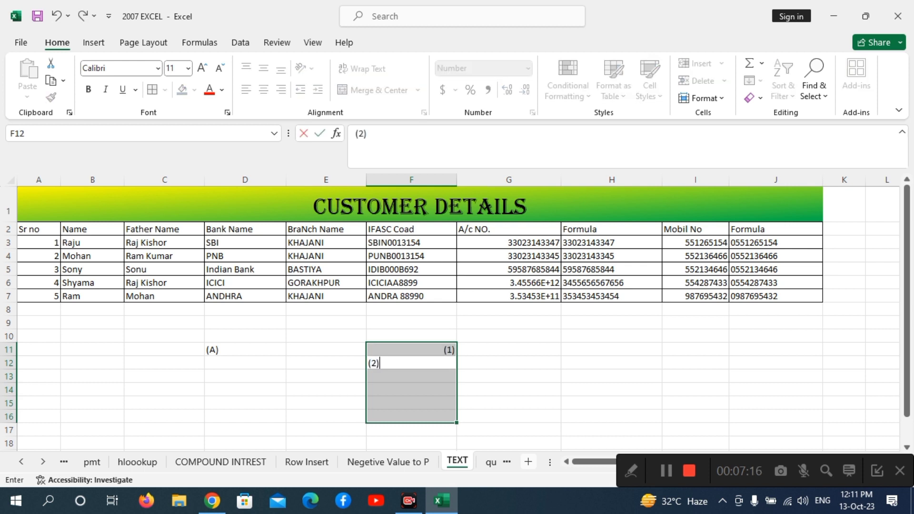
pyautogui.press('Return')
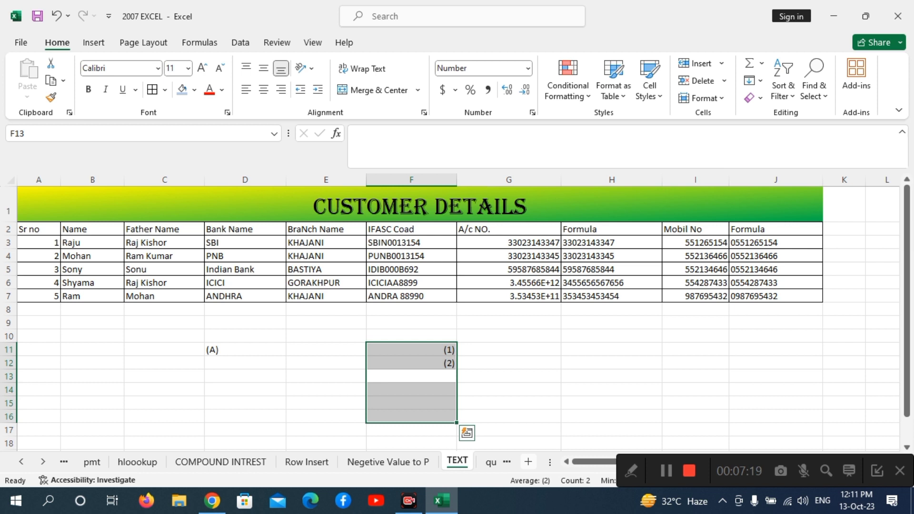
# Step: Write (a+b) in cell D12, keeping the cell in edit mode
pyautogui.click(245, 363)
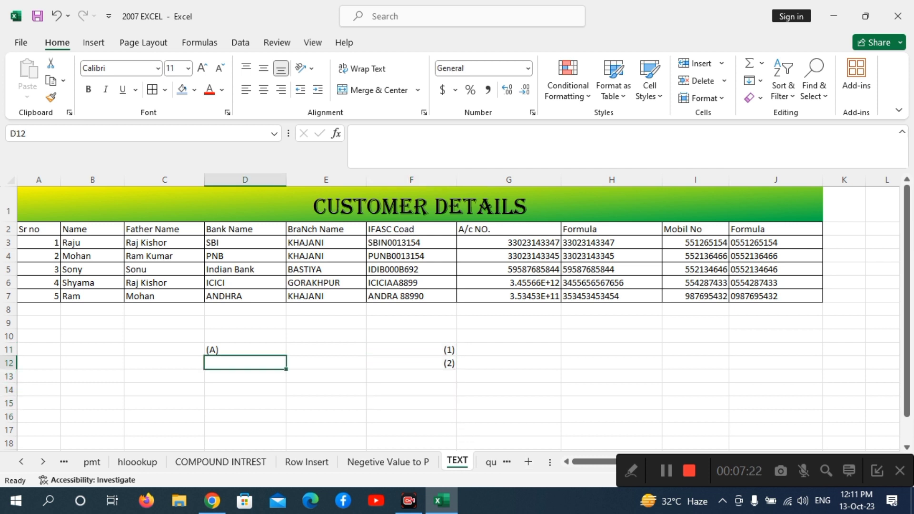
pyautogui.write('(a)')
pyautogui.press('BackSpace')
pyautogui.write('+')
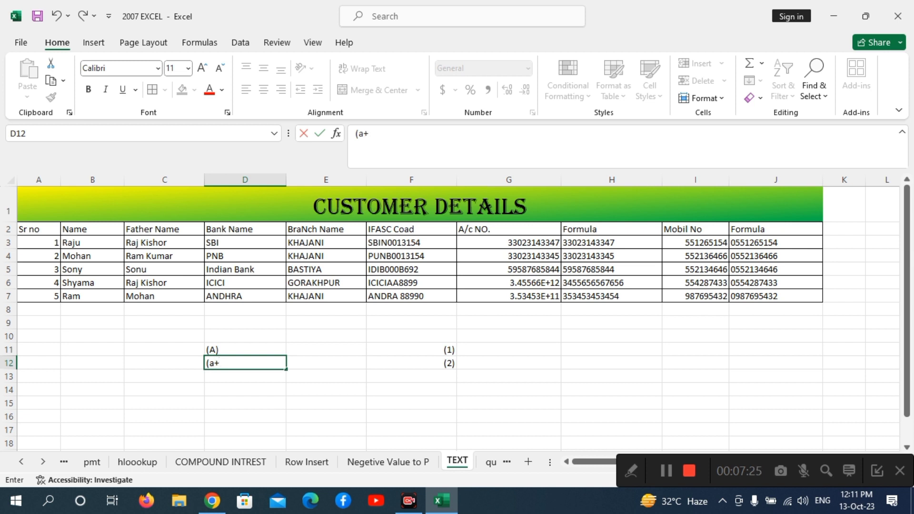
pyautogui.write('b)')
pyautogui.write('2')
pyautogui.press('BackSpace')
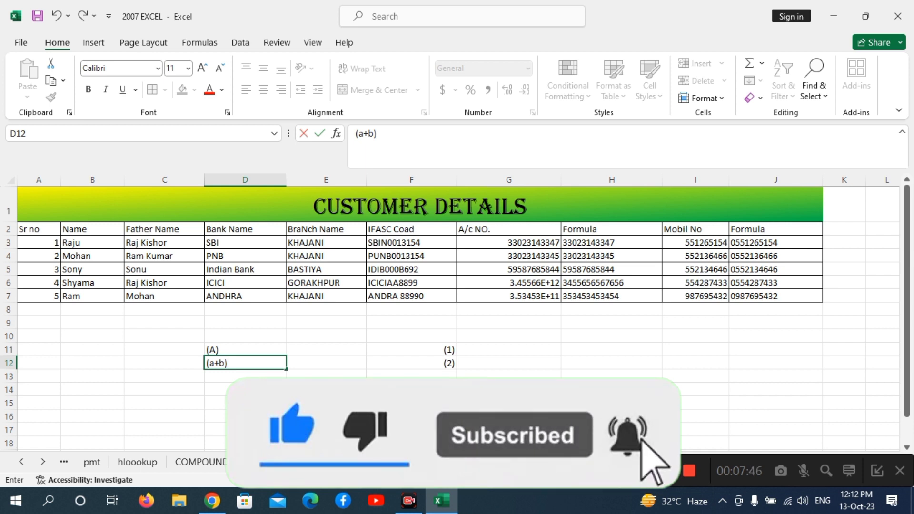
# Step: Try adding a subscript 2 after (a+b) in cell D12, and remove it again
pyautogui.rightClick(245, 368)
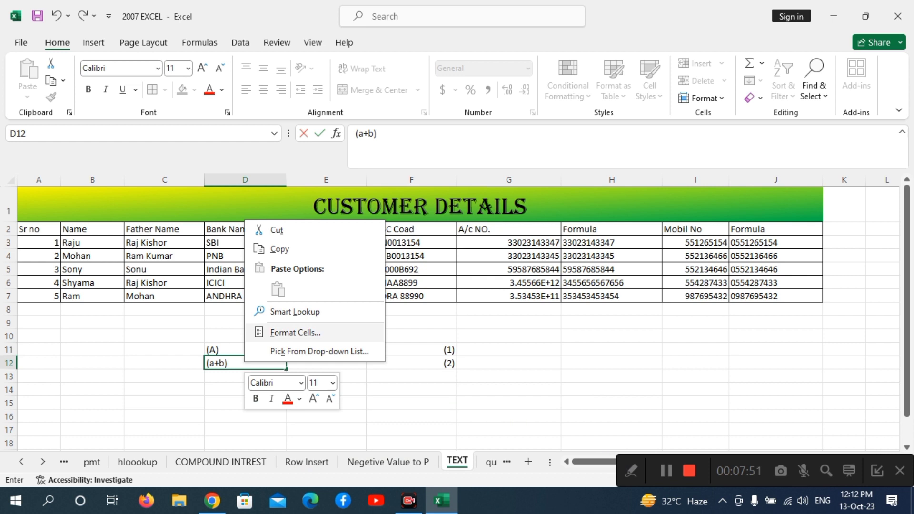
pyautogui.click(295, 332)
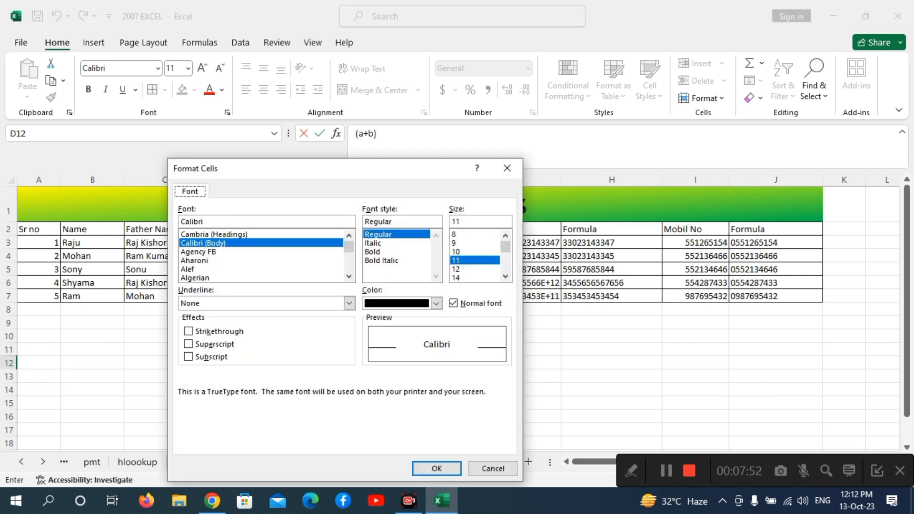
pyautogui.click(189, 357)
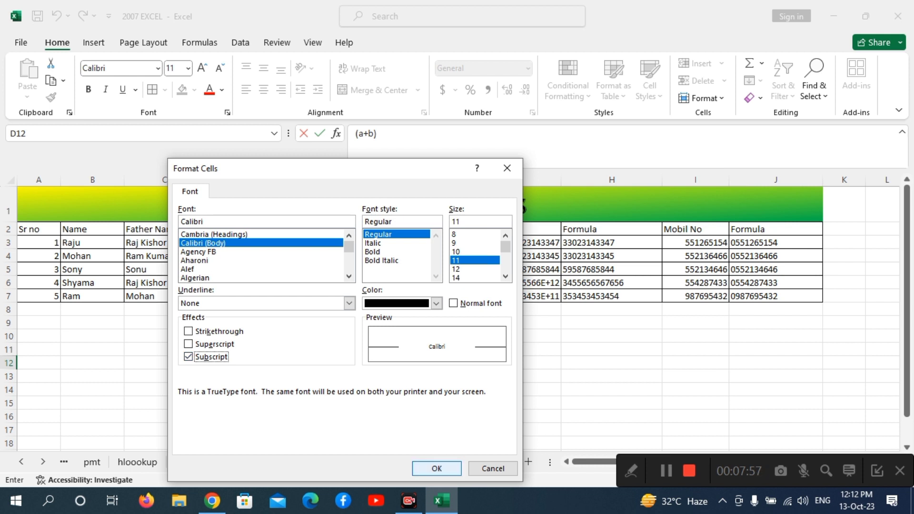
pyautogui.click(436, 468)
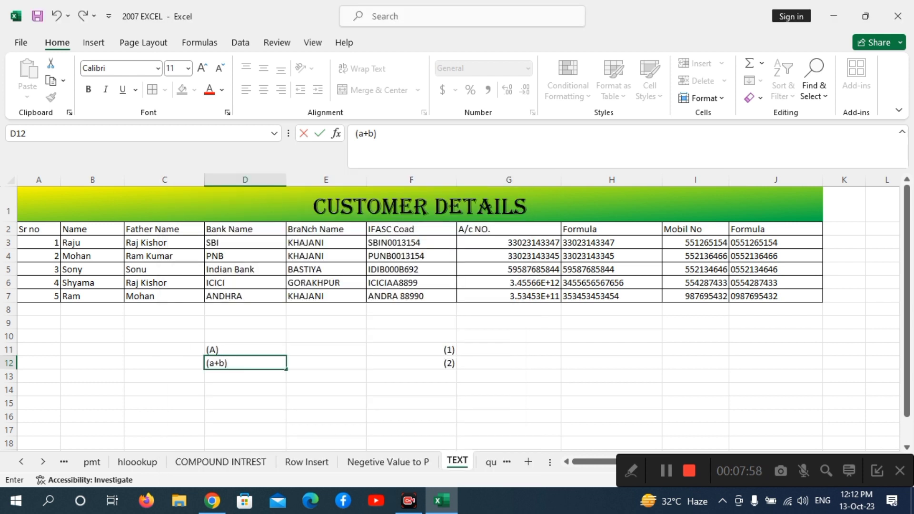
pyautogui.write('2')
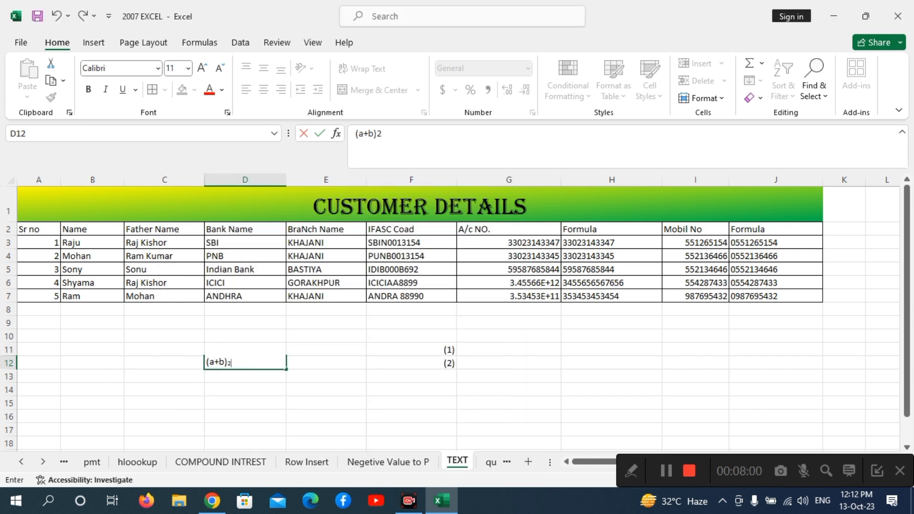
pyautogui.press('BackSpace')
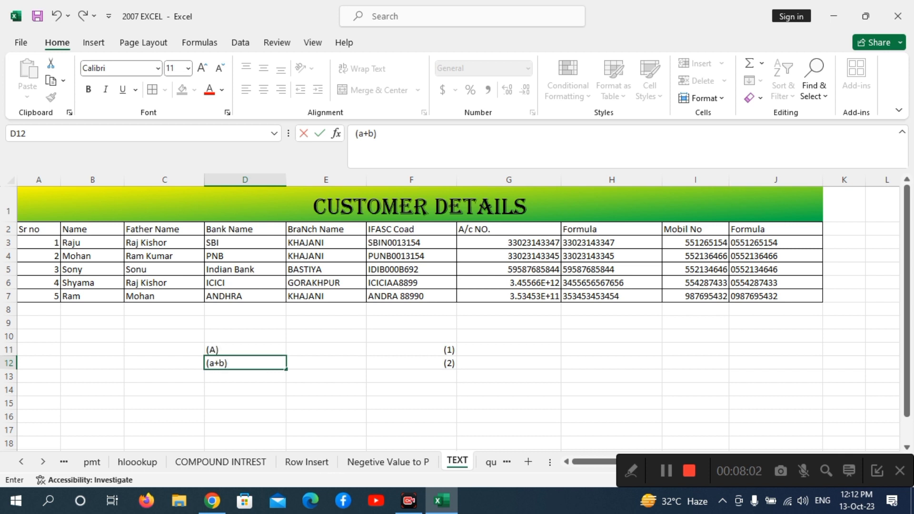
# Step: Add a superscript 2 after (a+b) in cell D12 and commit the entry without a trailing equals sign
pyautogui.rightClick(267, 363)
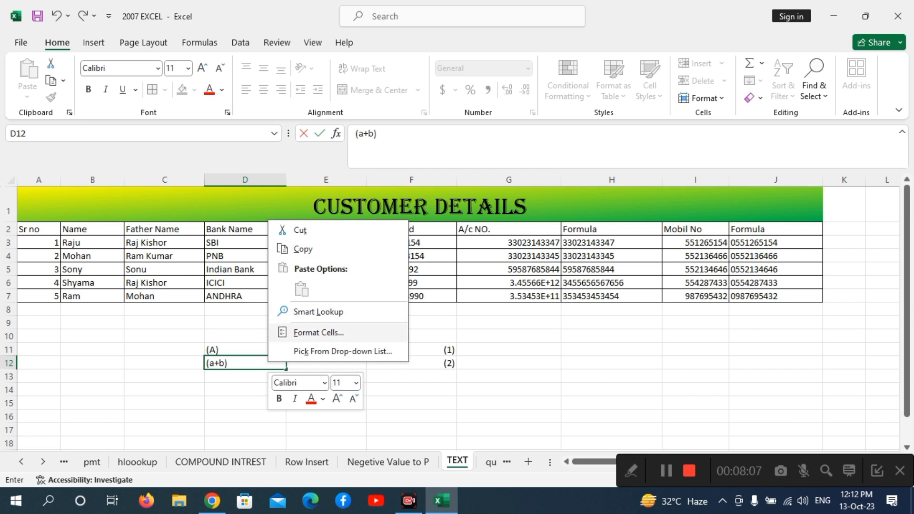
pyautogui.click(318, 332)
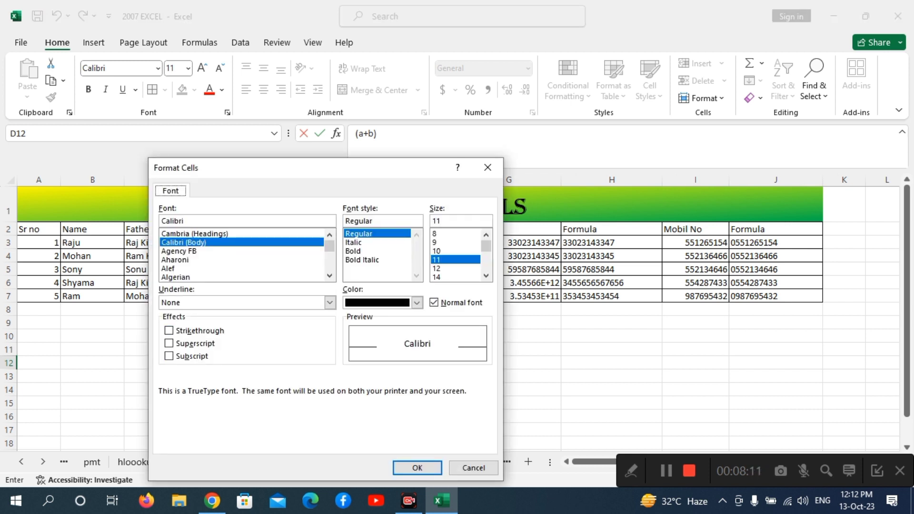
pyautogui.click(169, 343)
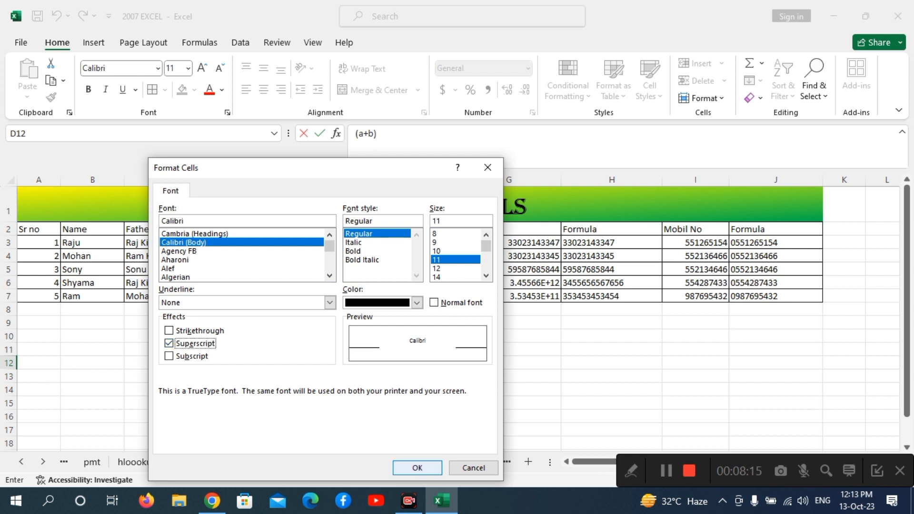
pyautogui.click(417, 468)
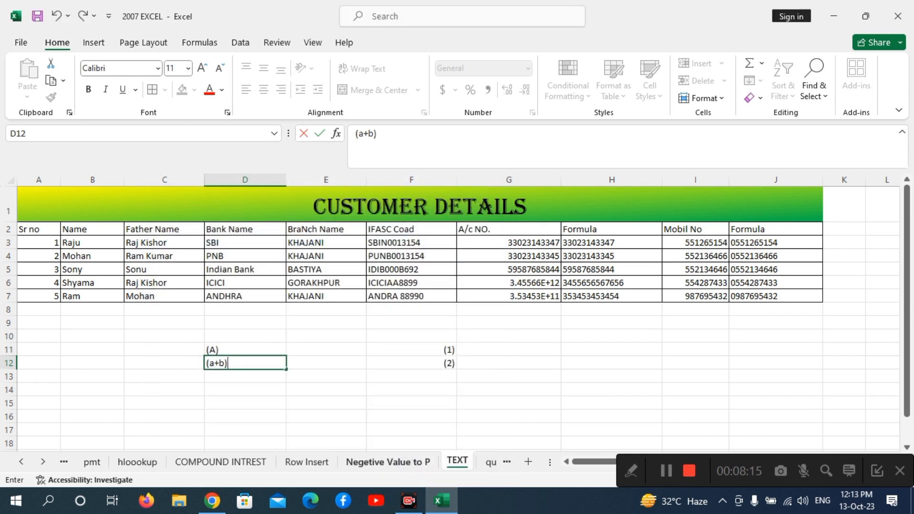
pyautogui.write('2=')
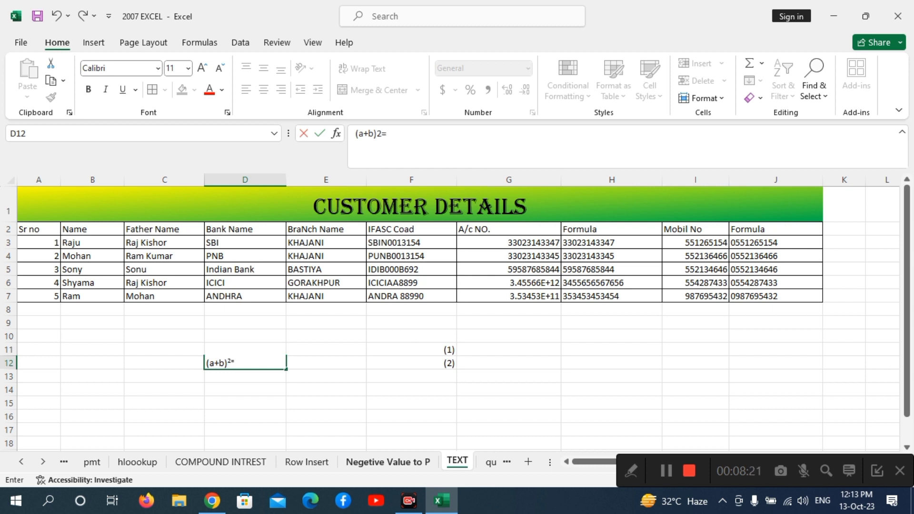
pyautogui.press('BackSpace')
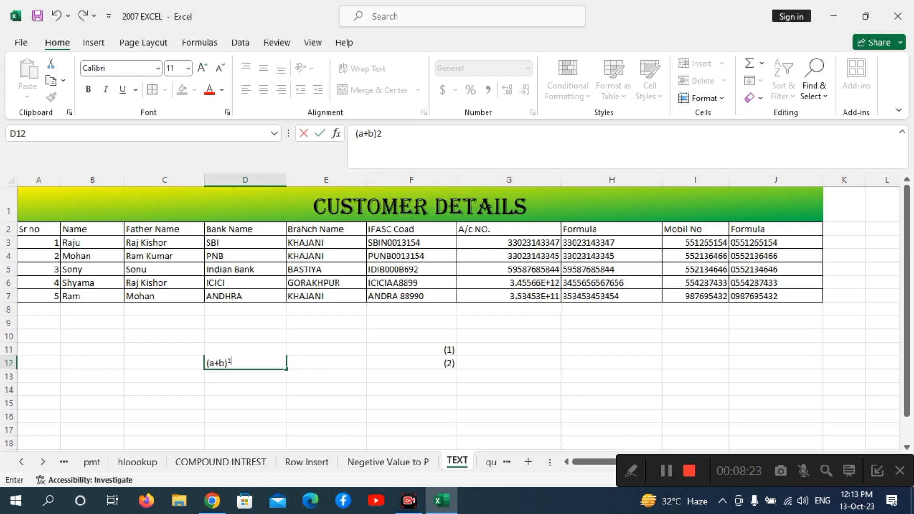
pyautogui.click(326, 377)
# Step: Append =a in normal, non-superscript text after the squared term in cell D12
pyautogui.click(245, 364)
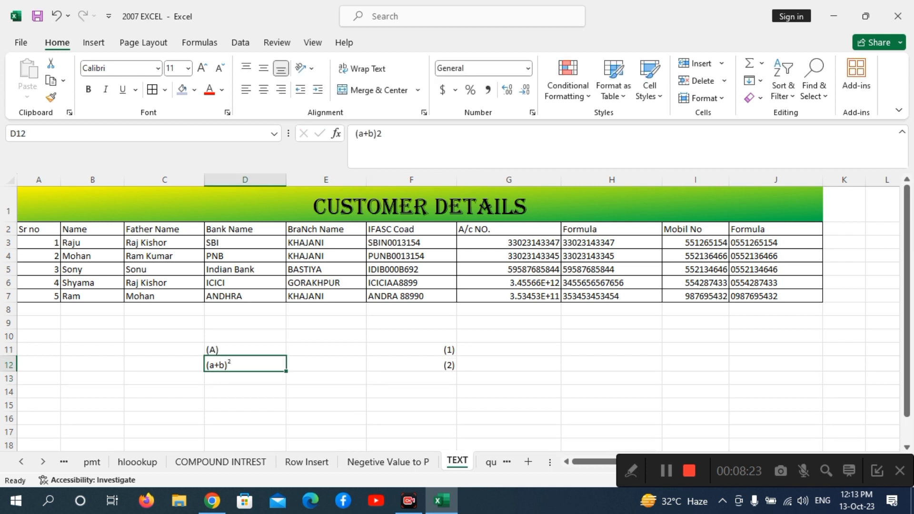
pyautogui.press('F2')
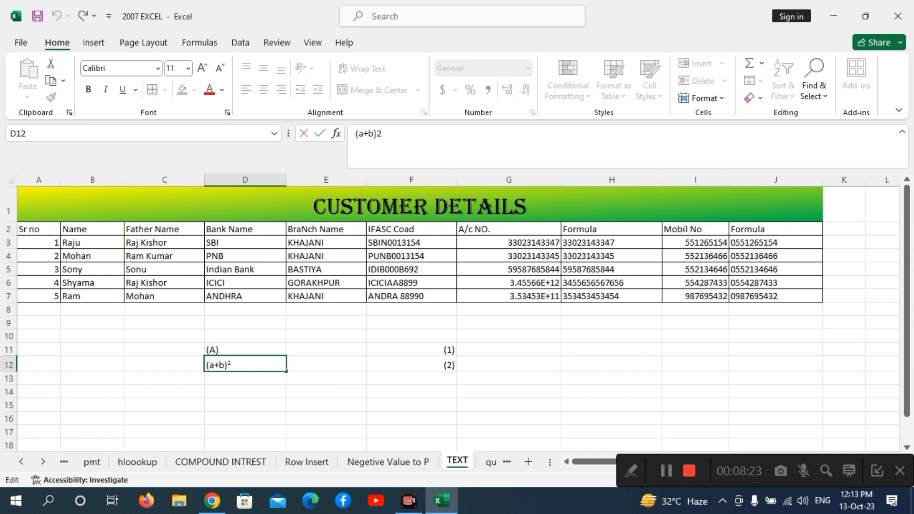
pyautogui.write('=a')
pyautogui.press('Return')
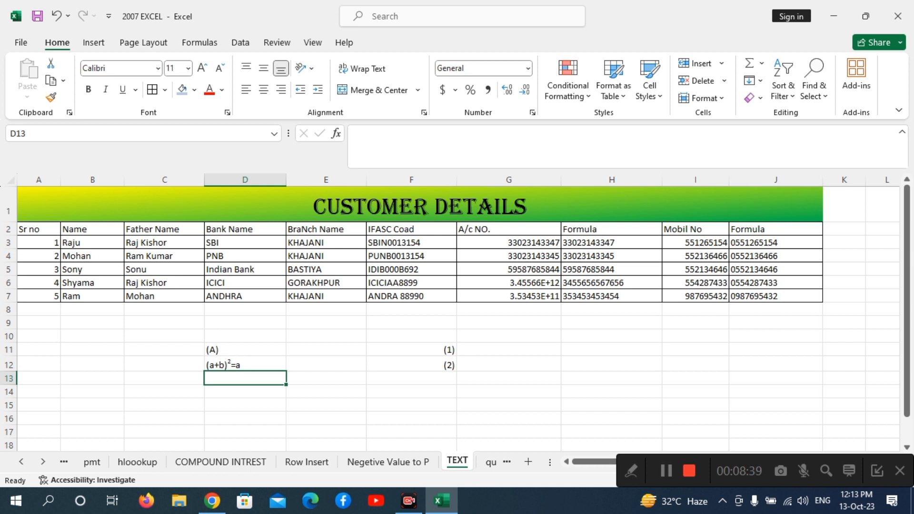